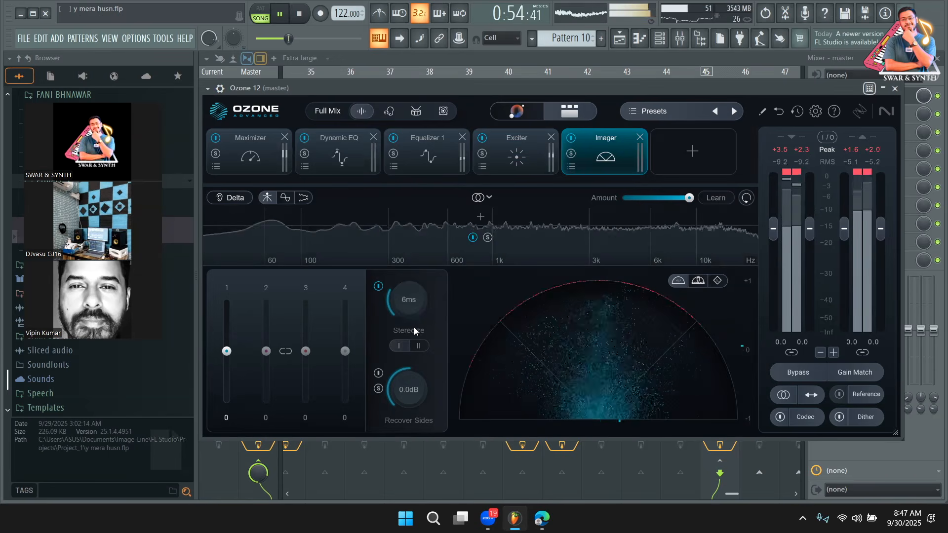
- Set the Imager's band 1 stereo width to 20 and the Stereoize delay to 20 ms
left_click(488, 197)
left_click(488, 198)
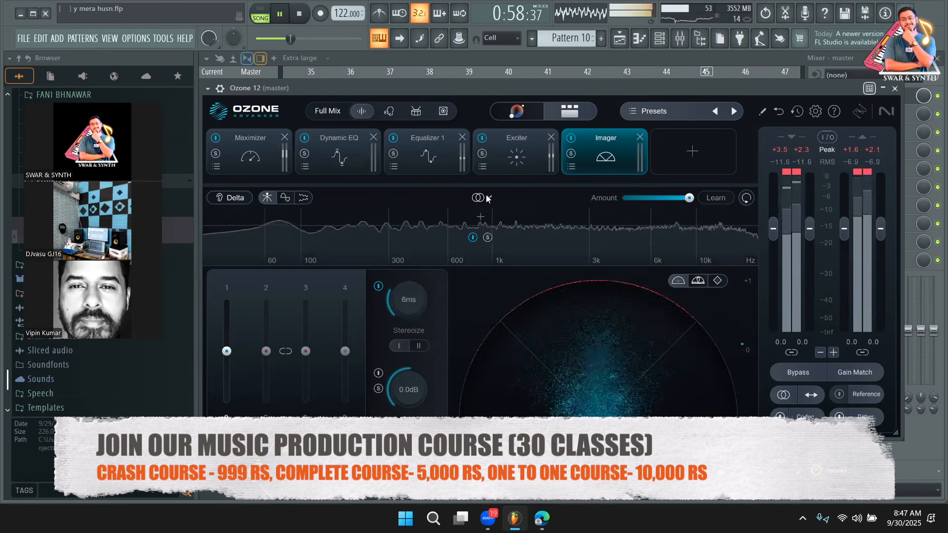
left_click_drag(226, 351, 227, 341)
left_click_drag(399, 314, 461, 179)
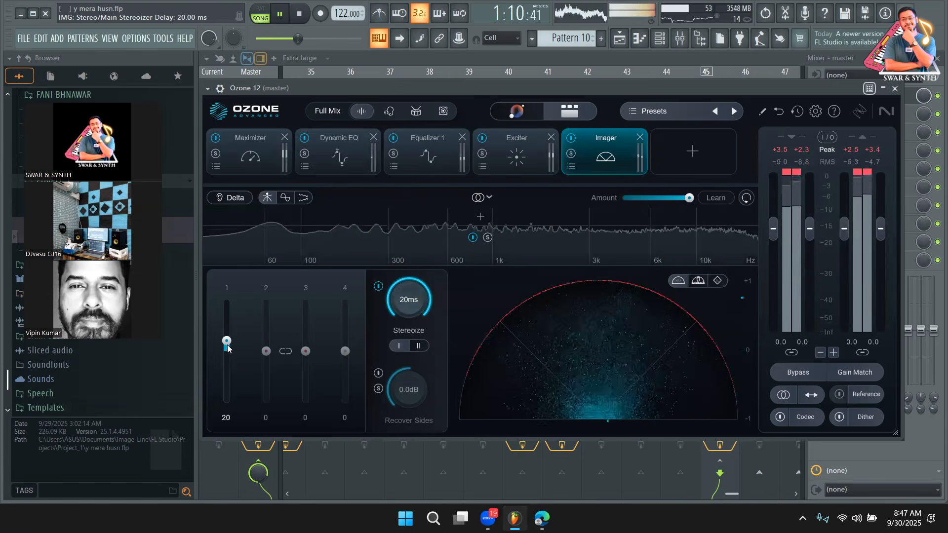
- Narrow the Imager's band 1 width to -90 and audition the processing difference with Delta monitoring during playback
left_click_drag(227, 351, 231, 399)
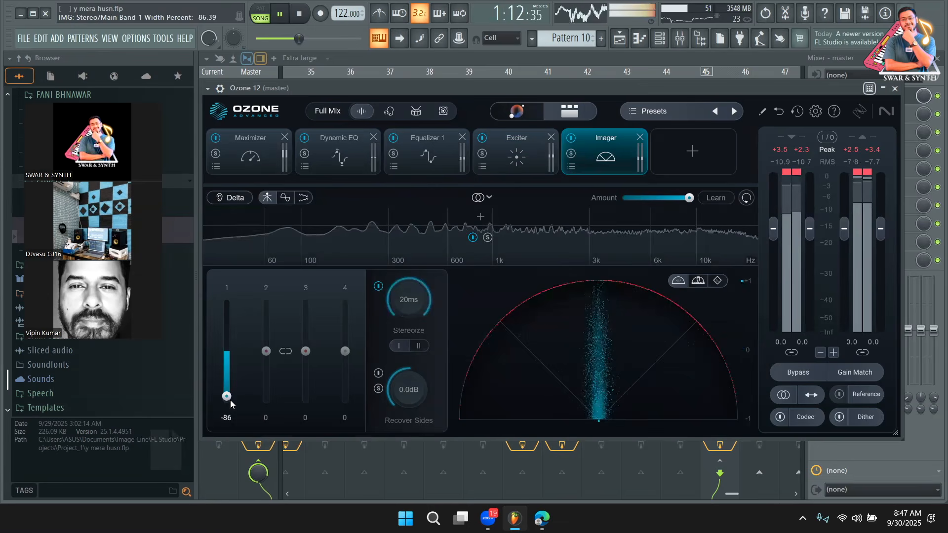
key("space")
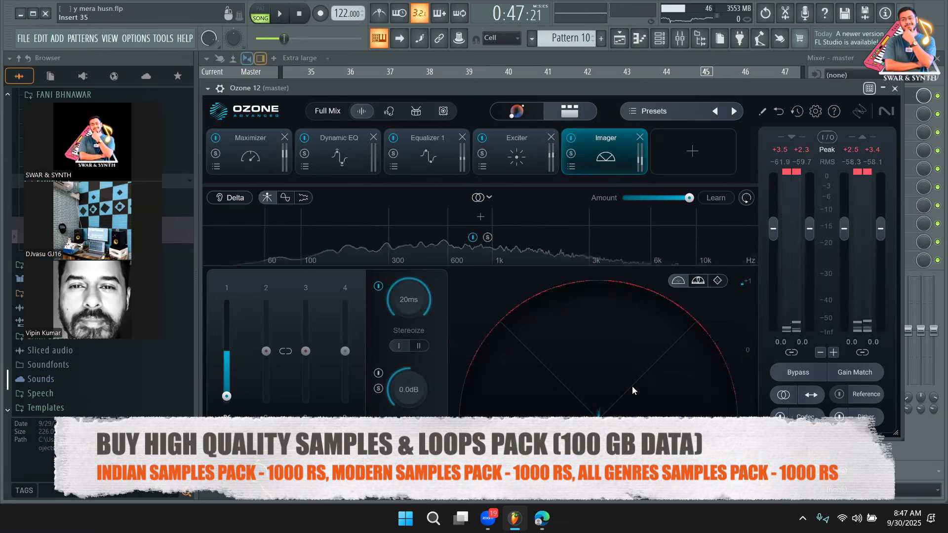
left_click_drag(225, 394, 224, 369)
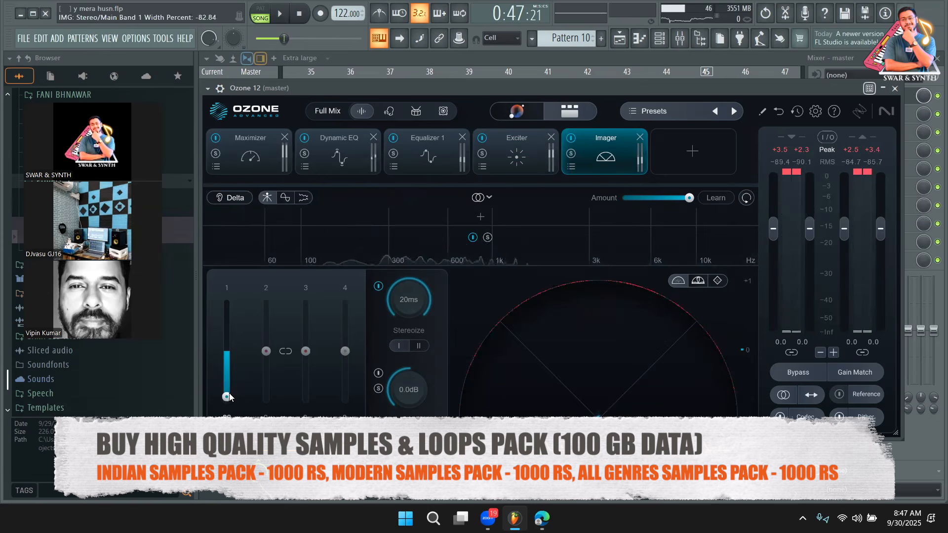
key("space")
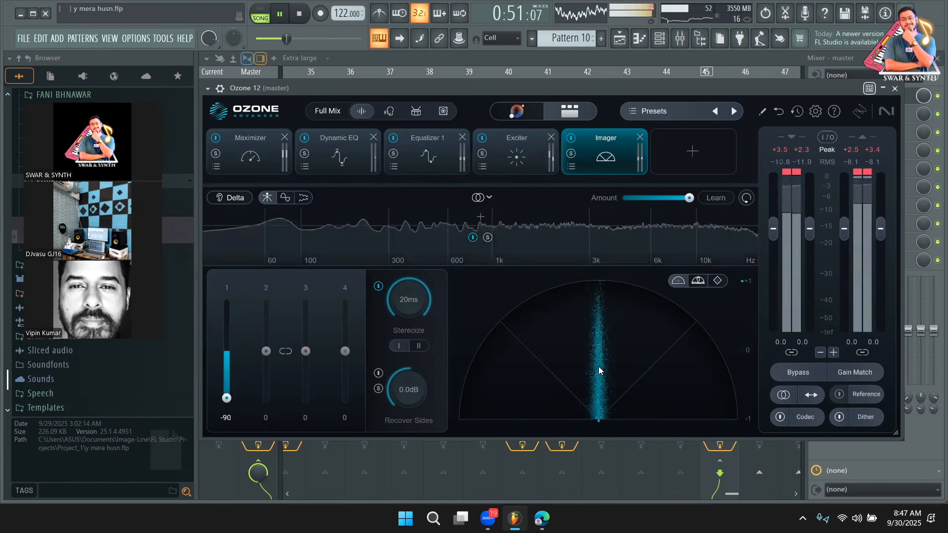
left_click(236, 200)
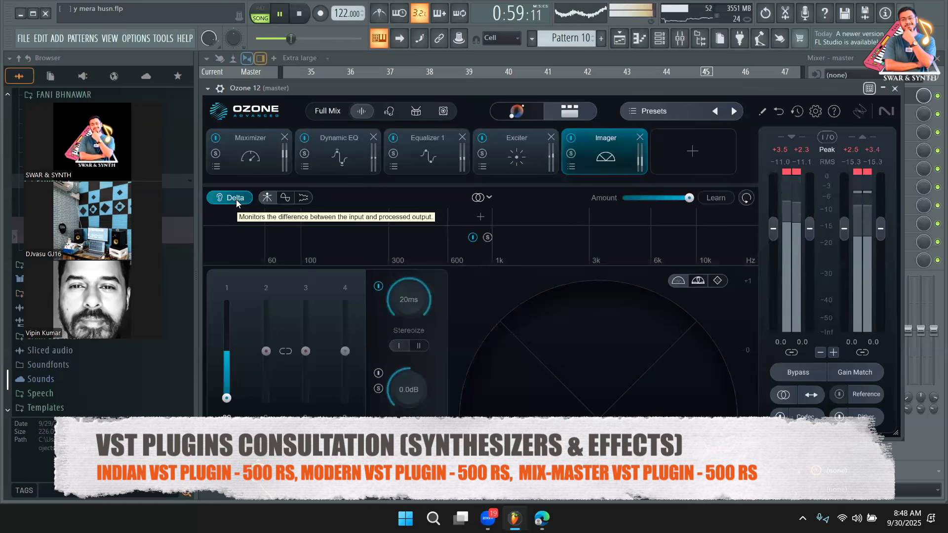
left_click(236, 199)
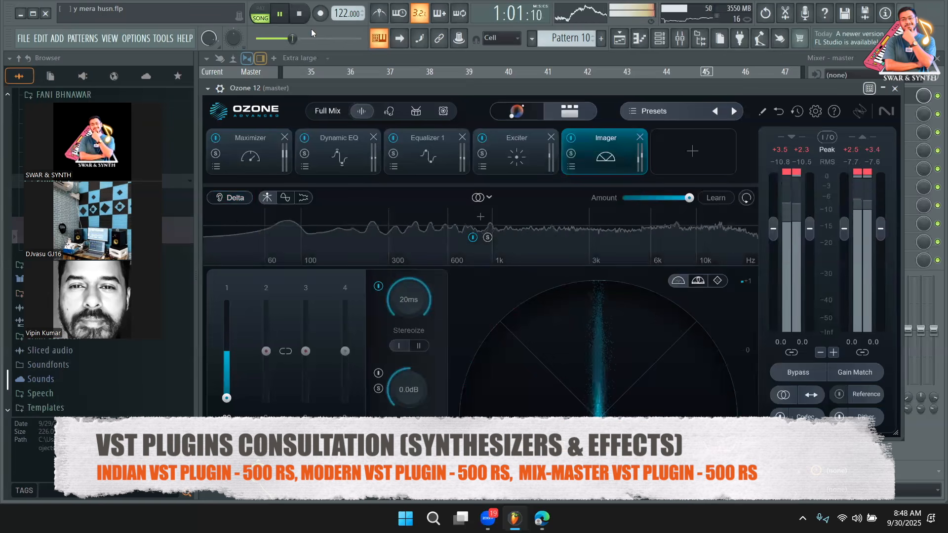
- Try band 1 width values of -32 and 62 in the Imager while playing the song
left_click_drag(227, 398, 225, 369)
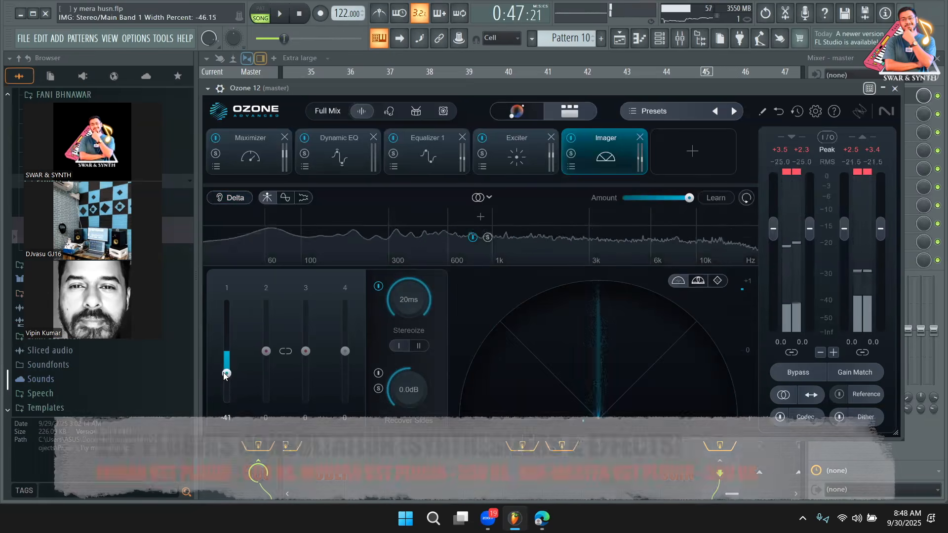
key("space")
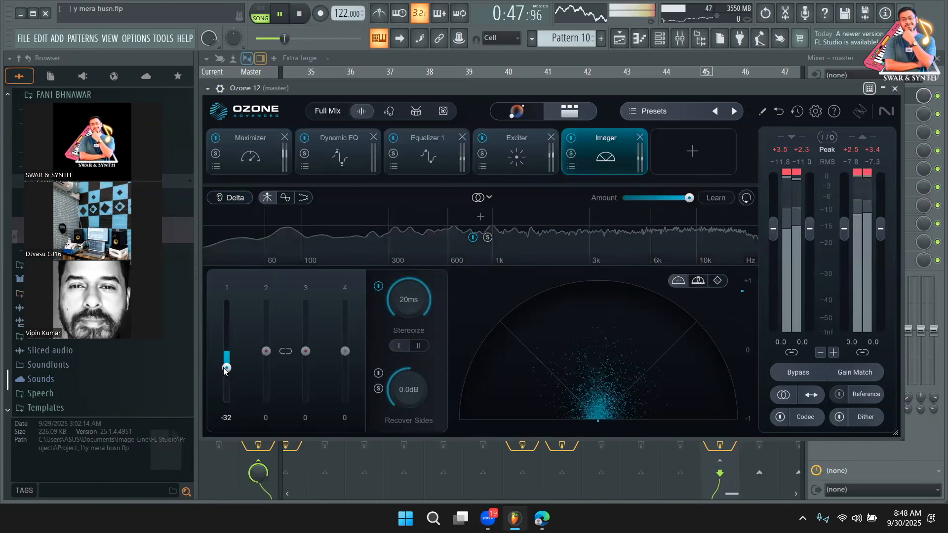
left_click_drag(227, 364, 227, 323)
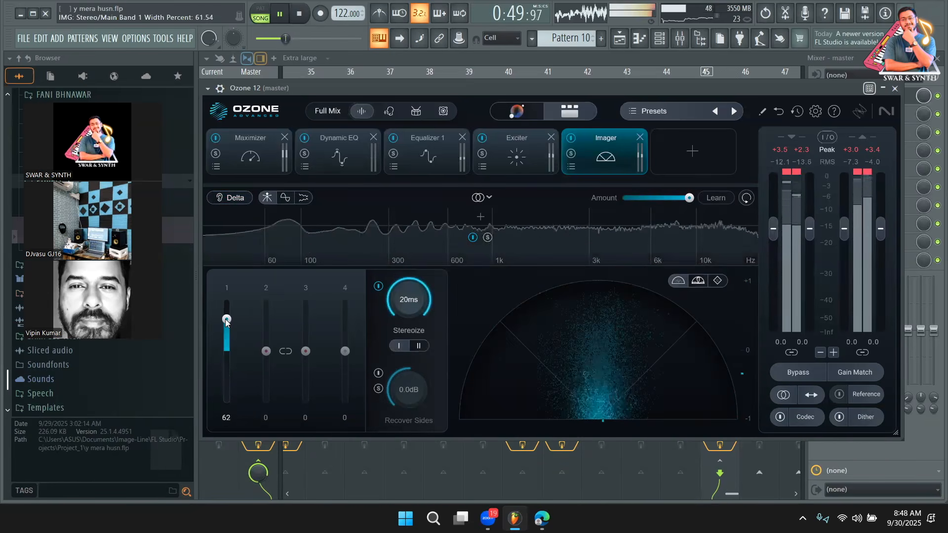
key("space")
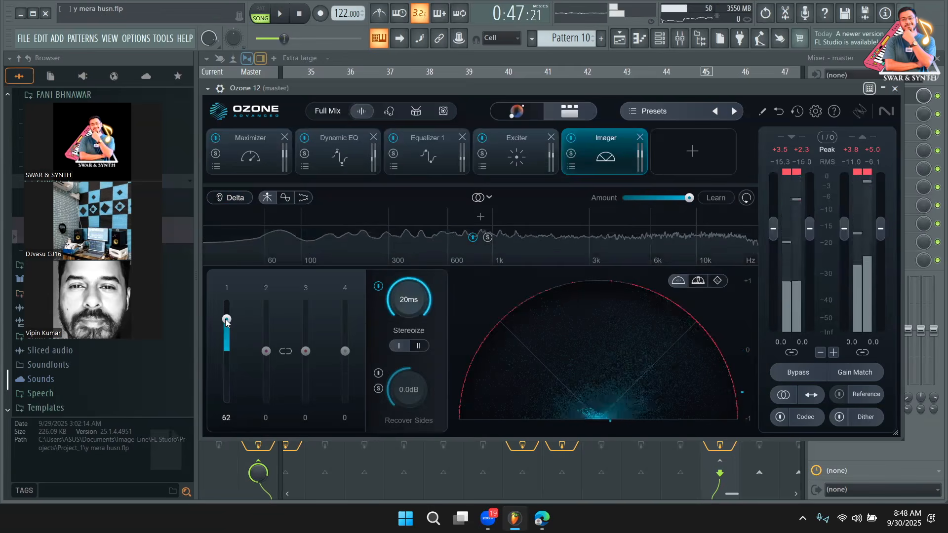
- Replay the song and compare Imager band 1 widths of about -38 and about -6
left_click_drag(225, 320, 227, 328)
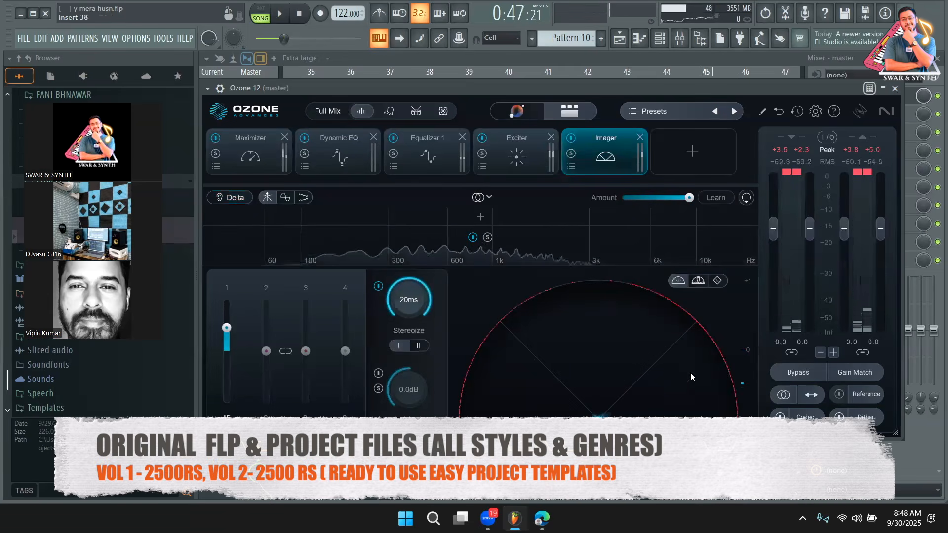
key("space")
left_click_drag(227, 332, 229, 375)
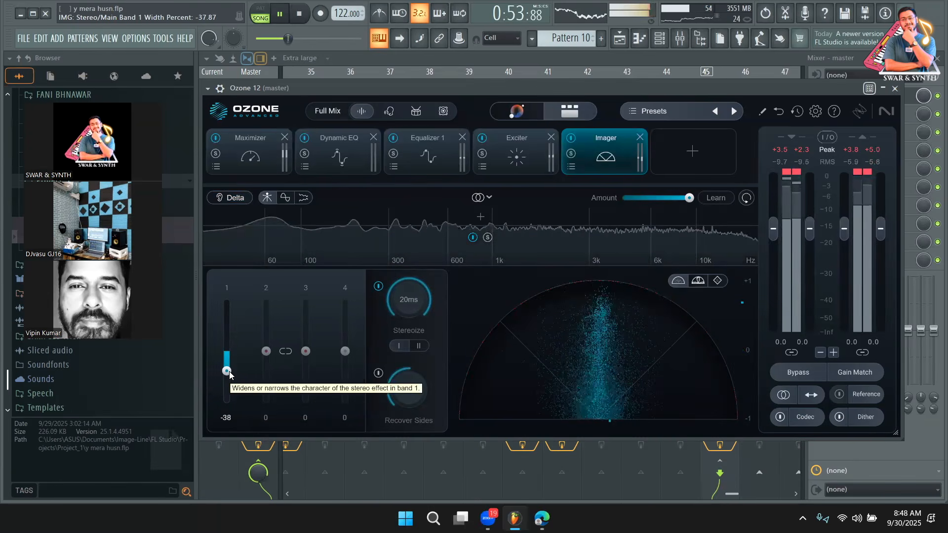
left_click_drag(229, 372, 222, 355)
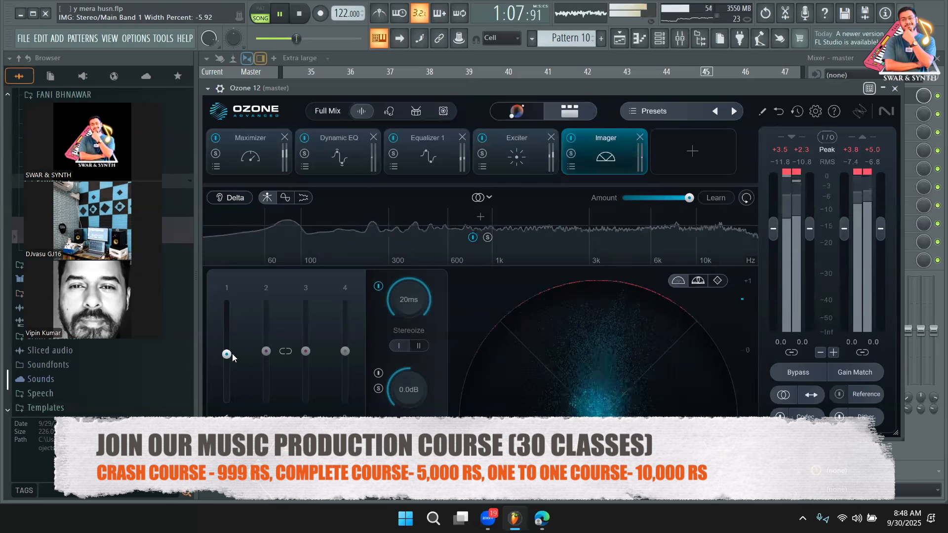
- Set the Imager's band 1 width to 18 and the Stereoize delay to about 5.41 ms, and stop playback
left_click_drag(226, 351, 226, 342)
left_click_drag(409, 304, 435, 410)
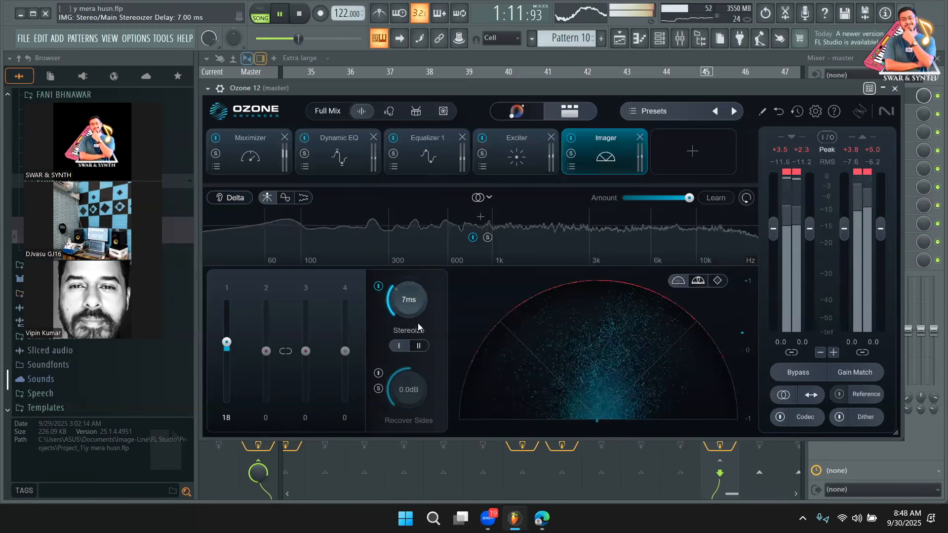
left_click_drag(406, 304, 404, 311)
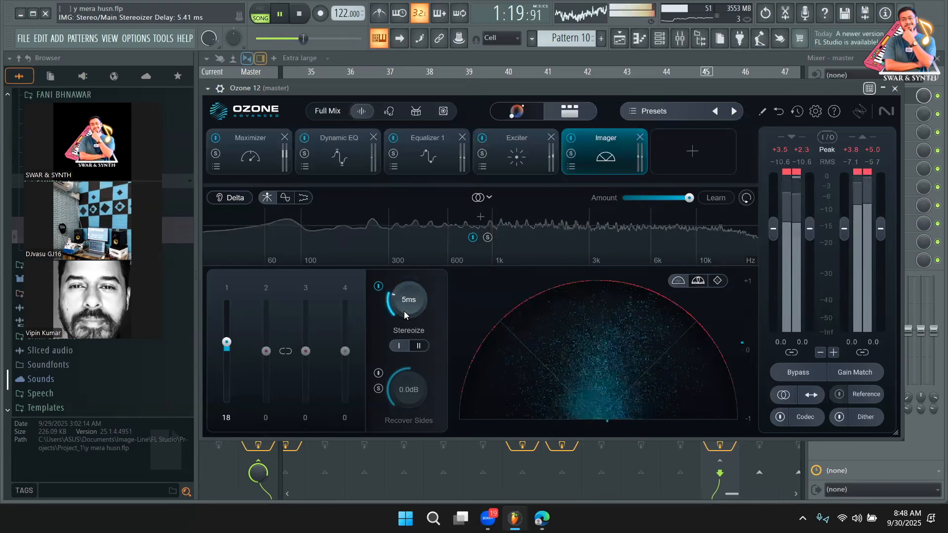
left_click(301, 16)
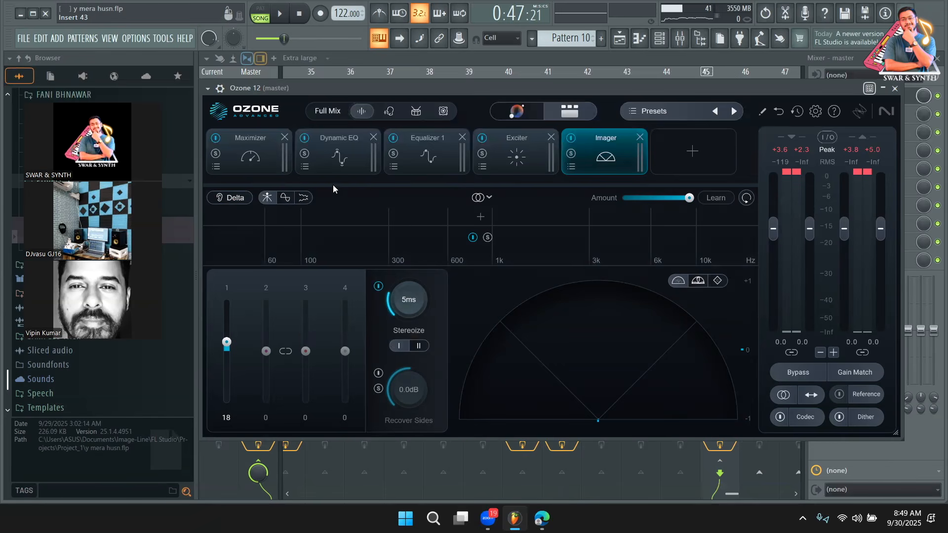
- Enable Recover Sides and reduce the Imager's overall Amount to about 24%, auditioning the song
left_click(280, 14)
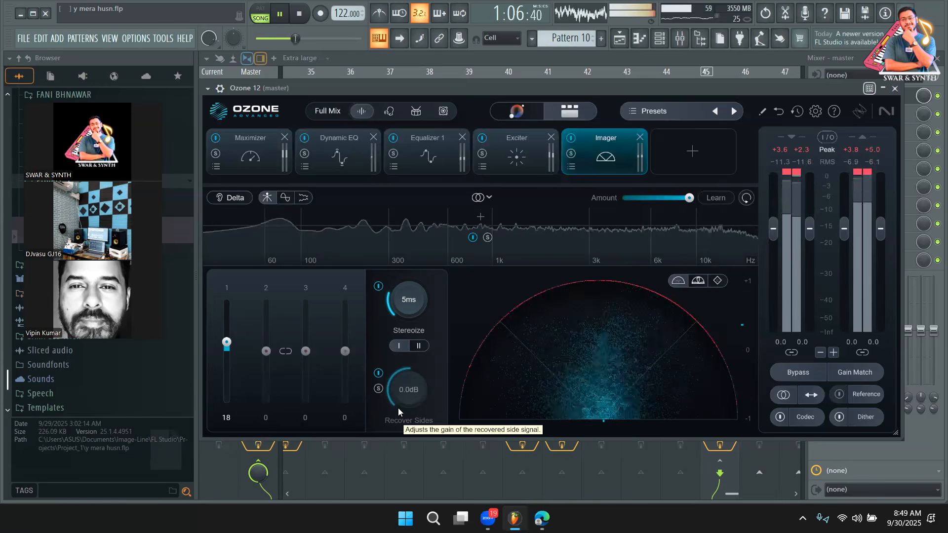
key("space")
left_click_drag(689, 198, 638, 193)
key("space")
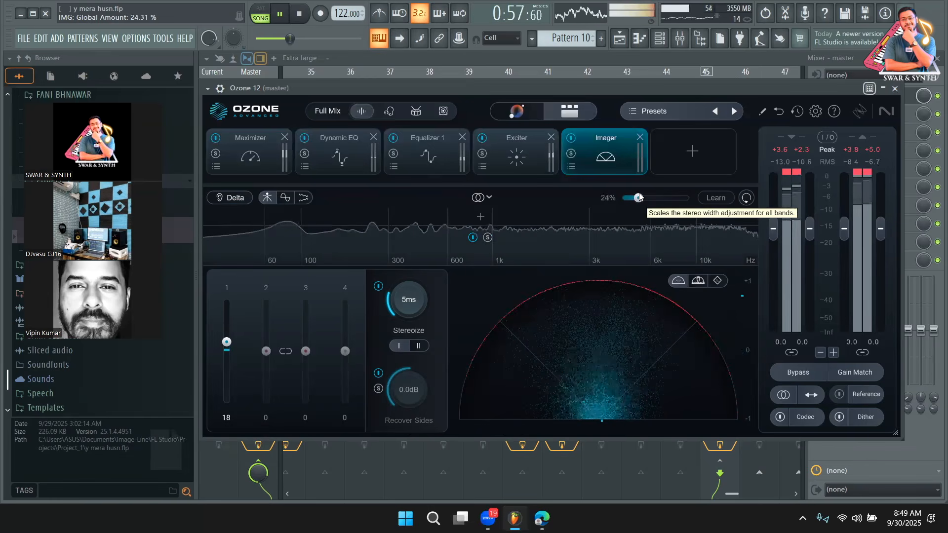
- Lower the Imager's band 1 width to 14 and the Stereoize delay to about 4.65 ms
left_click_drag(227, 341, 231, 347)
mouse_move(408, 299)
left_mouse_down()
mouse_move(407, 317)
mouse_move(402, 307)
left_mouse_up()
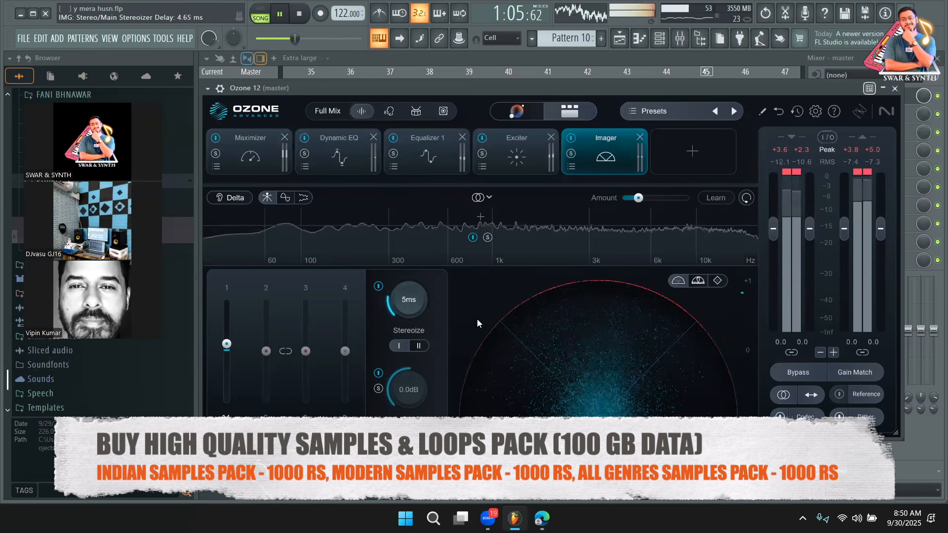
key("space")
- Compare the master with and without the Imager by repeatedly bypassing and re-enabling the module during playback
left_click(574, 140)
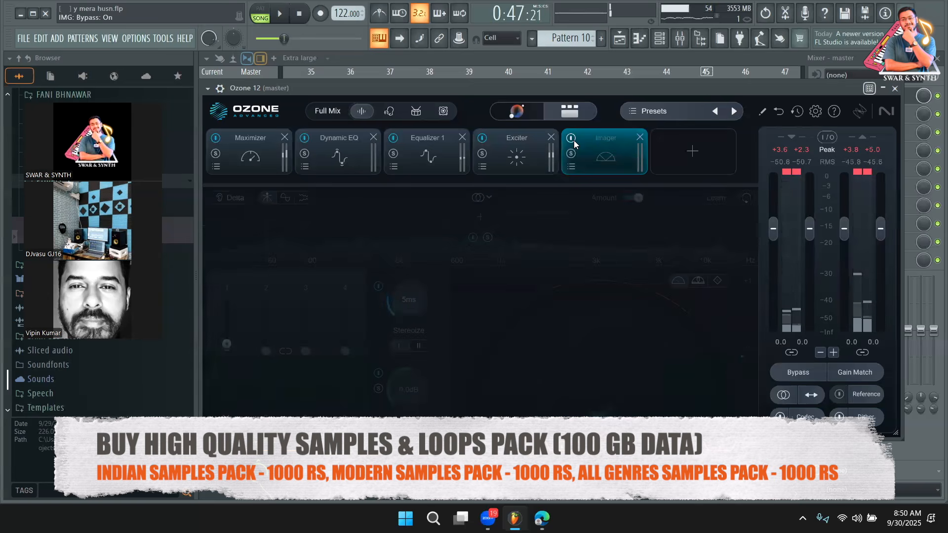
key("space")
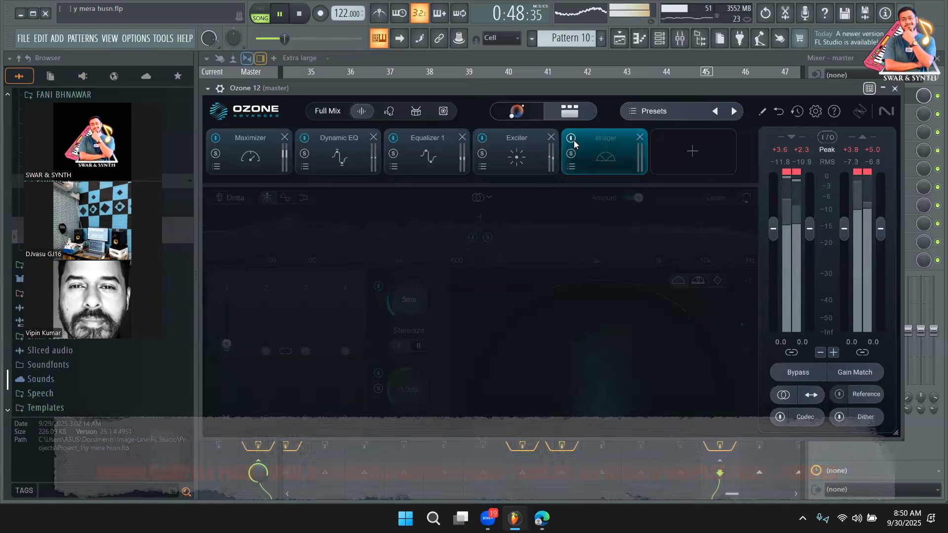
left_click(574, 140)
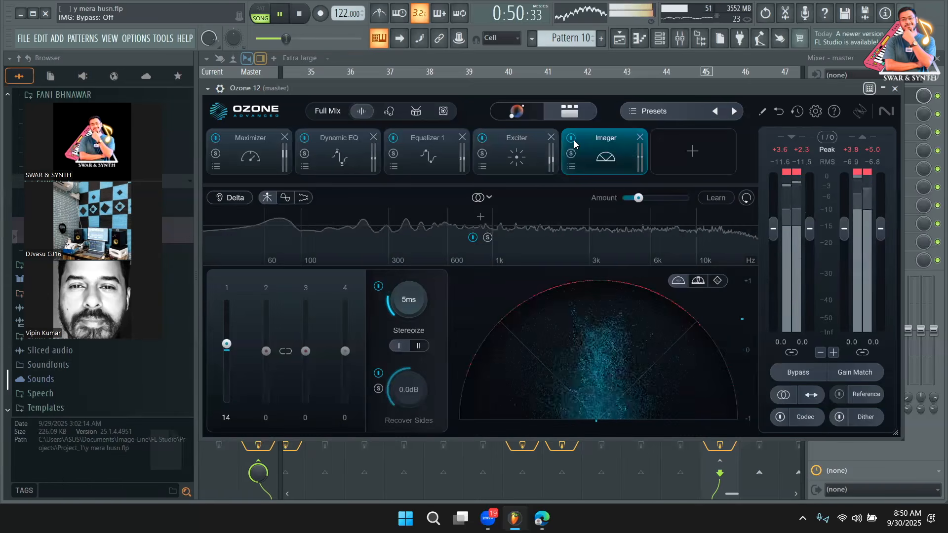
left_click(573, 140)
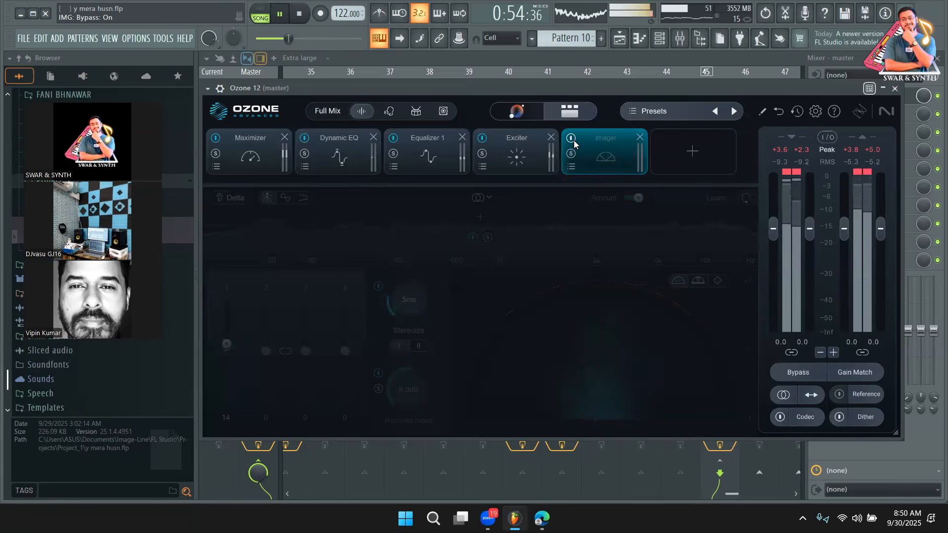
left_click(571, 138)
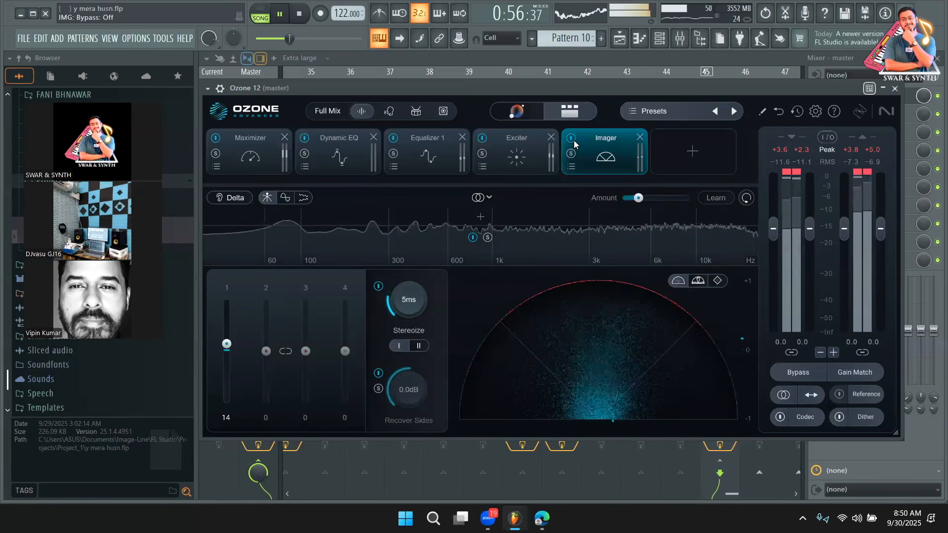
left_click(571, 138)
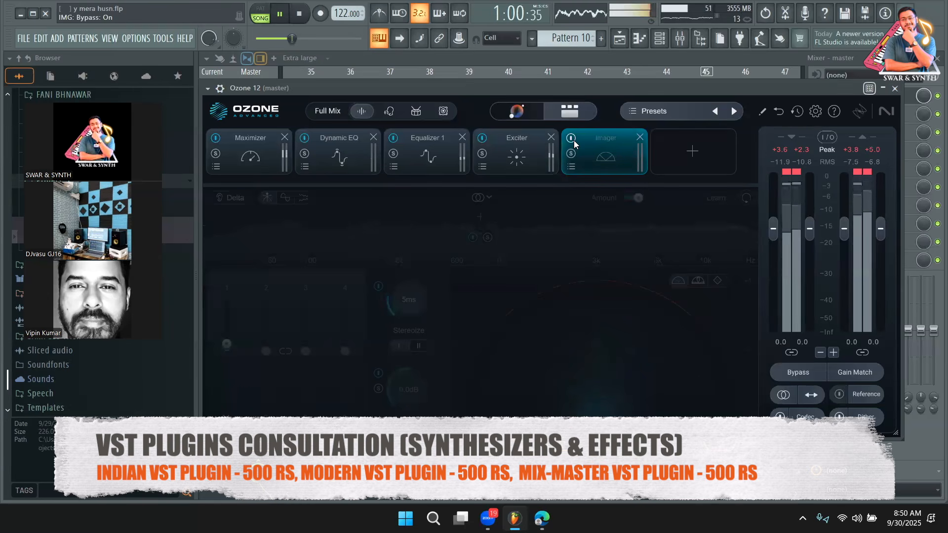
left_click(571, 138)
left_click(573, 140)
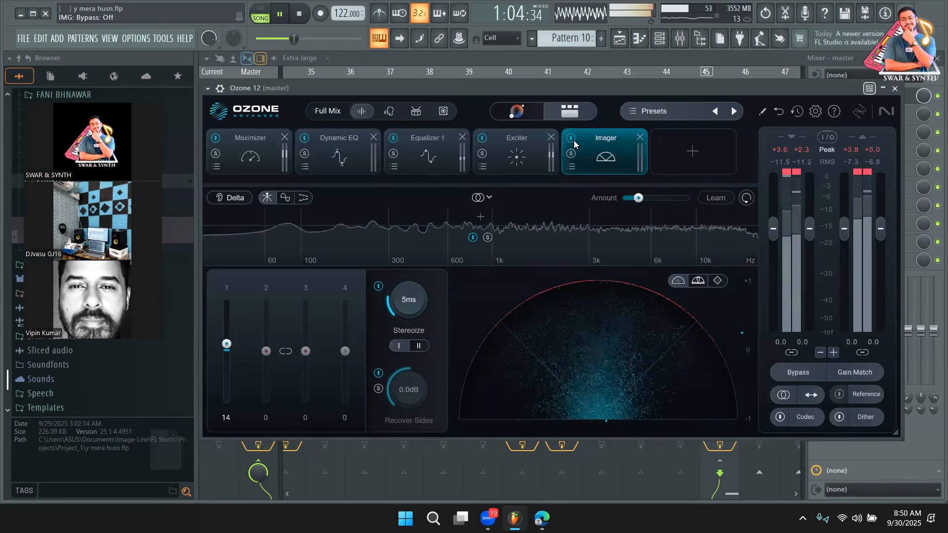
left_click(574, 141)
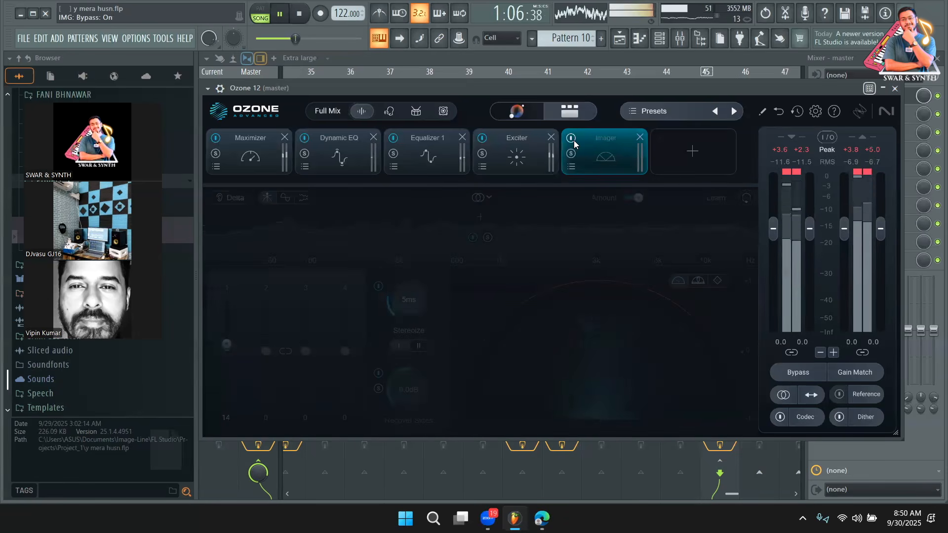
left_click(573, 140)
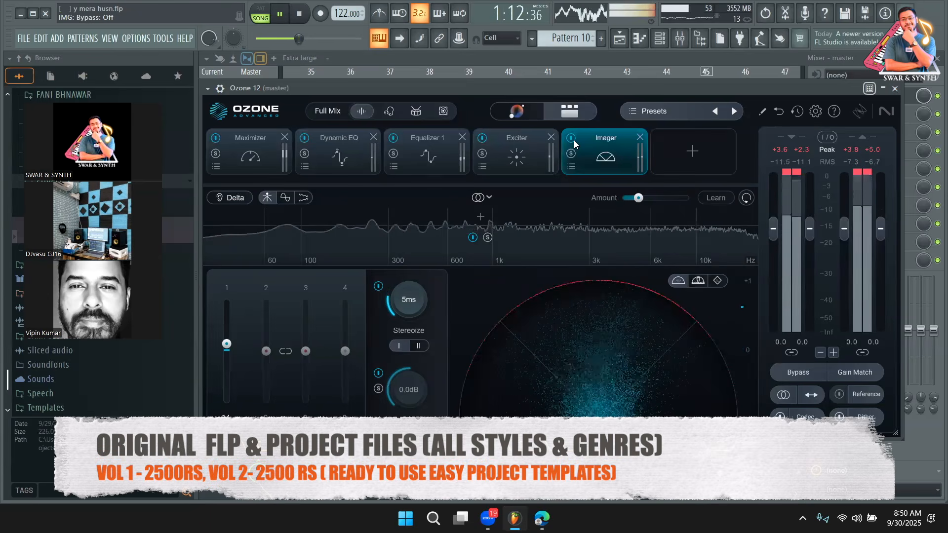
left_click(574, 141)
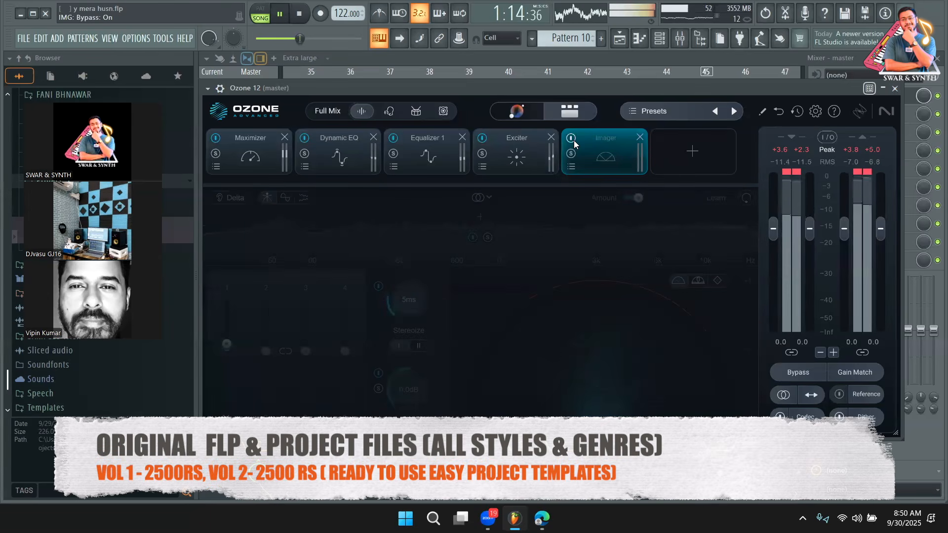
left_click(302, 16)
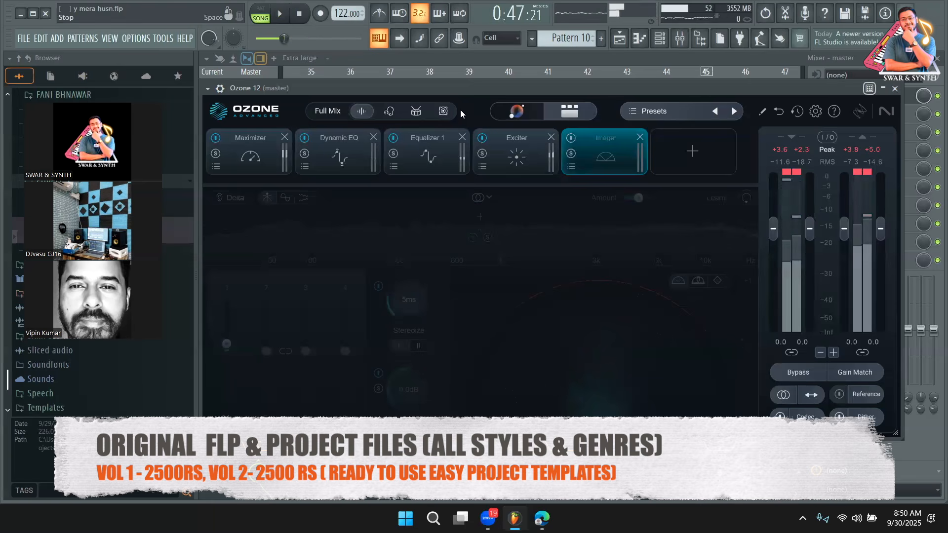
- Remove the Imager module from the mastering chain and add a Master Rebalance module after the Exciter
left_click(639, 139)
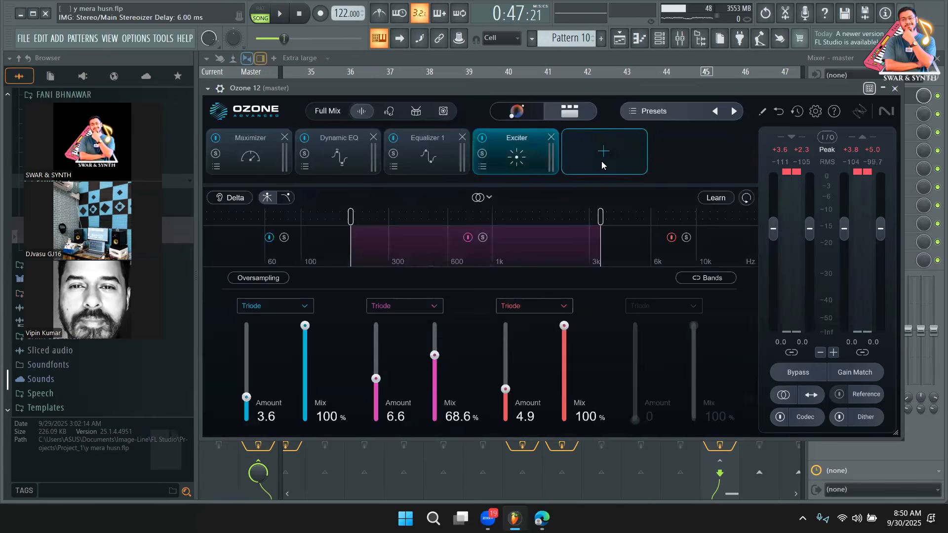
left_click(601, 161)
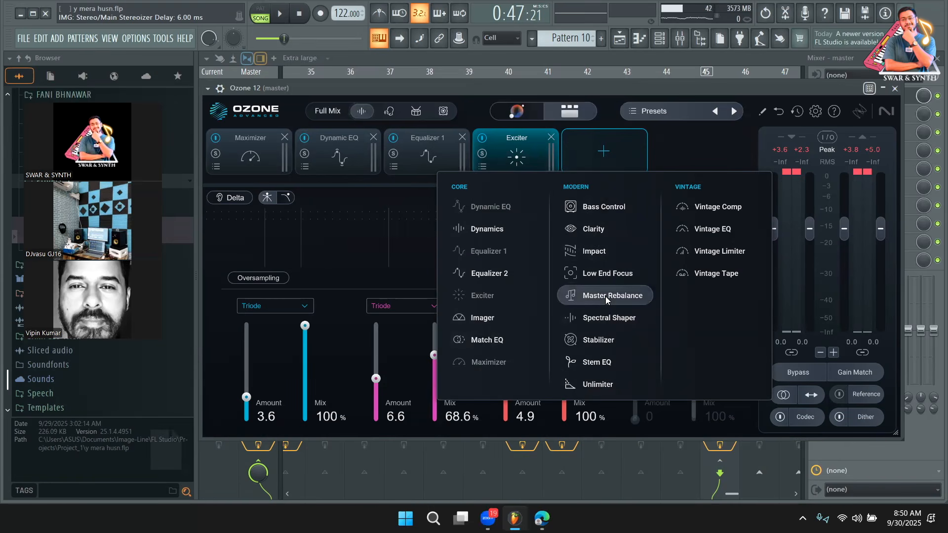
left_click(593, 295)
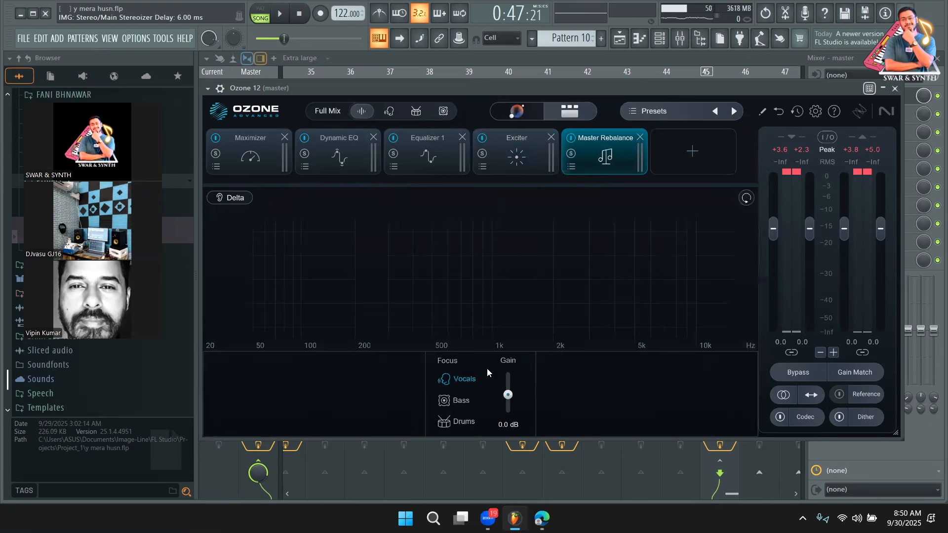
- Audition a gain change on the Vocals focus in Master Rebalance, then reset the gain to 0 dB
left_click_drag(508, 403, 511, 393)
key("space")
double_click(509, 383)
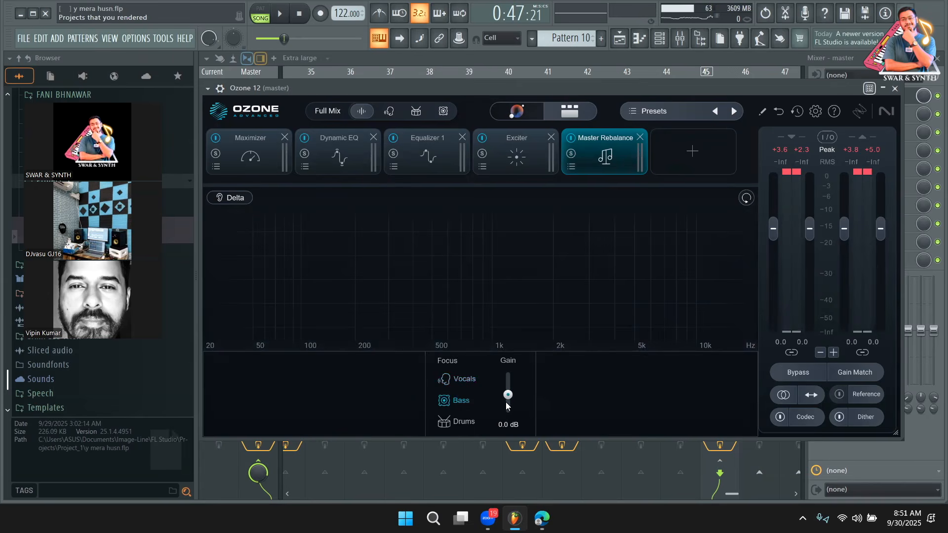
- Raise the Master Rebalance gain to 9.0 dB with Bass focused, then audition the same gain on Drums
key("space")
left_click_drag(508, 399, 506, 372)
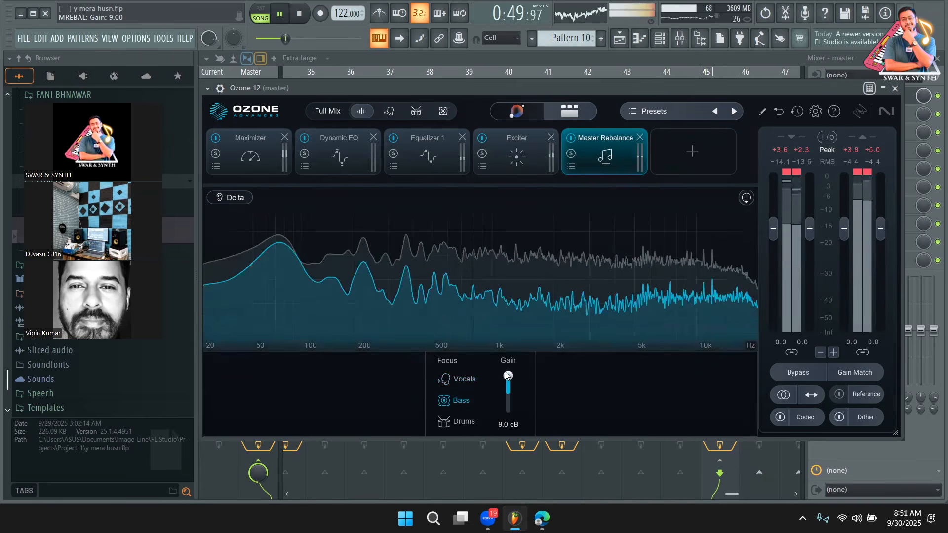
left_click(467, 424)
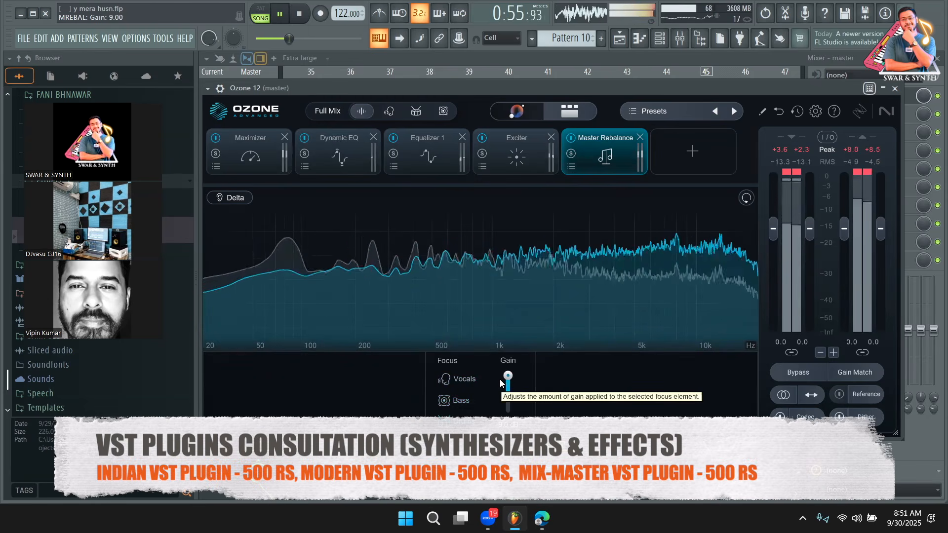
key("space")
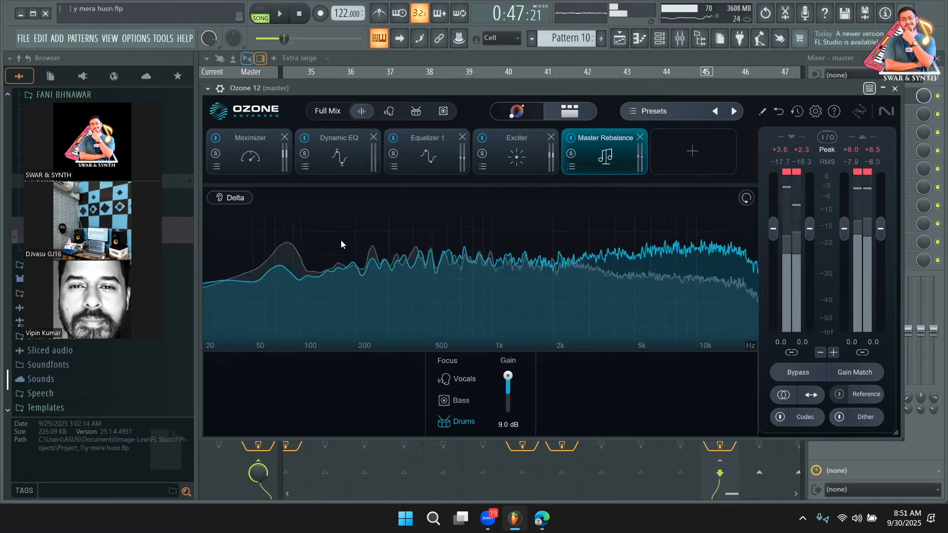
- Reset the Master Rebalance Drums gain to 0.0 dB and audition the song
left_click_drag(512, 378, 509, 398)
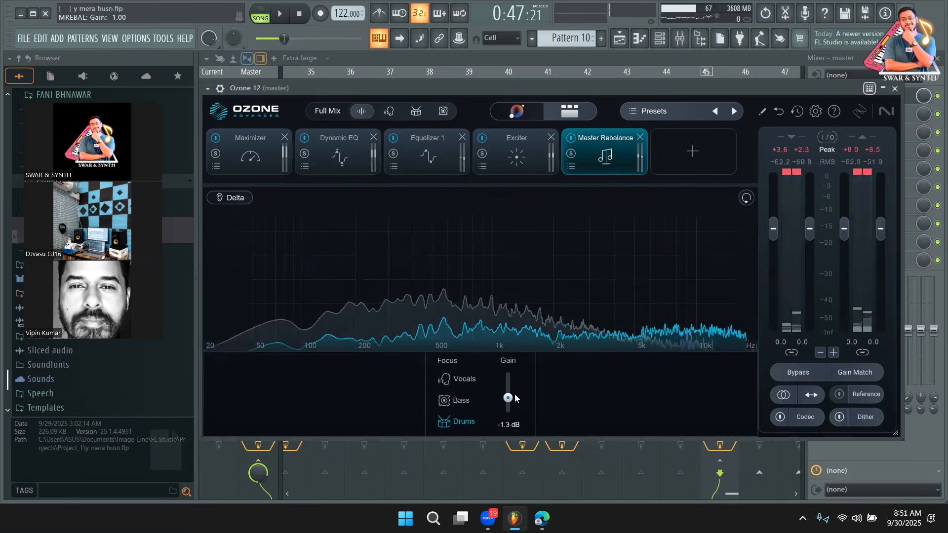
double_click(511, 400)
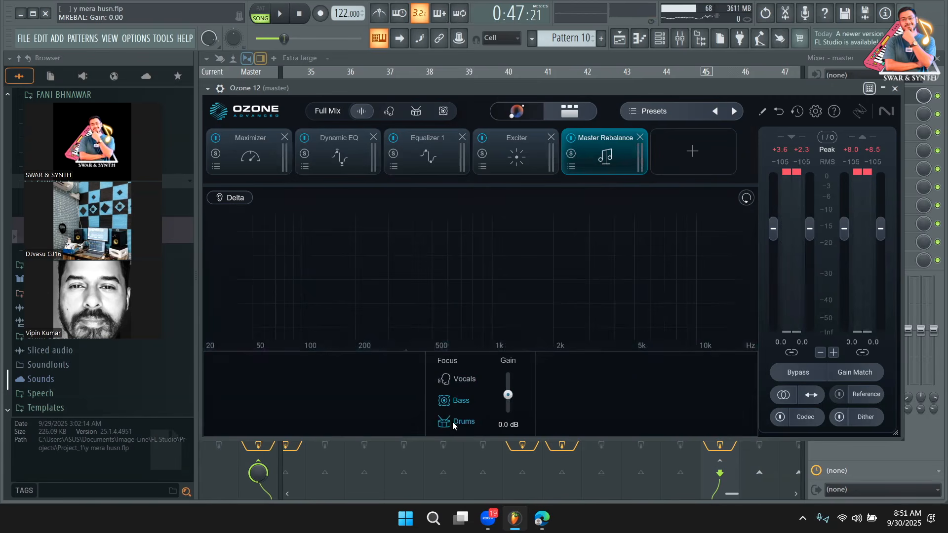
key("space")
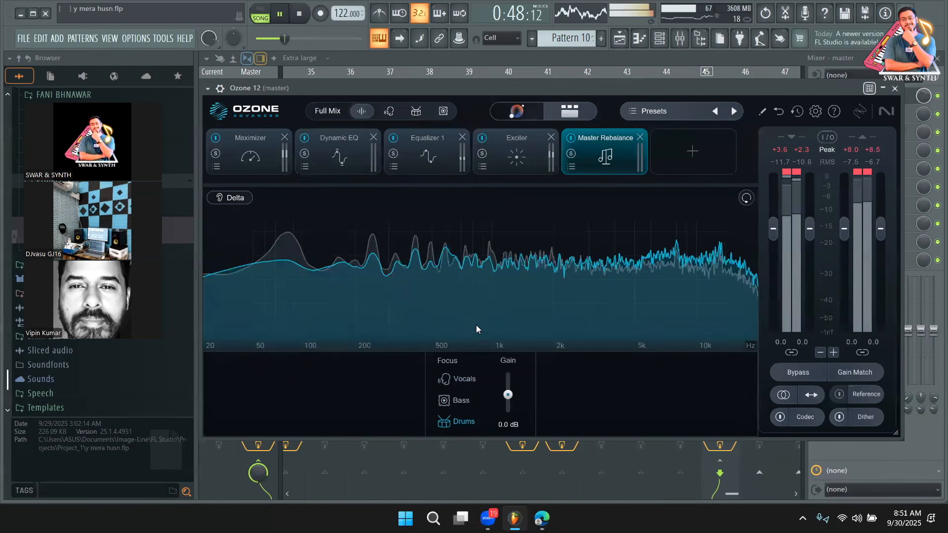
key("space")
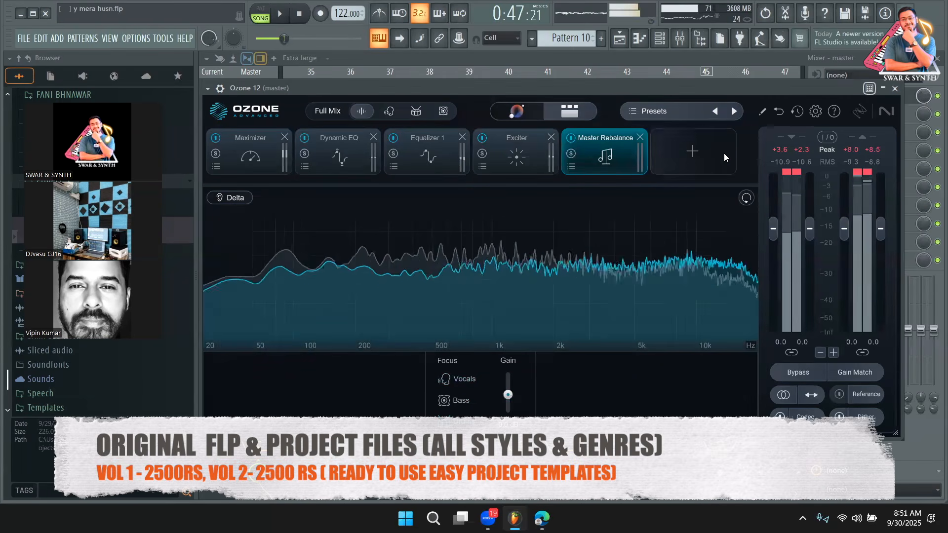
- Add an Unlimiter module after Master Rebalance and lower its threshold to about -7.7 dB during playback
left_click(678, 143)
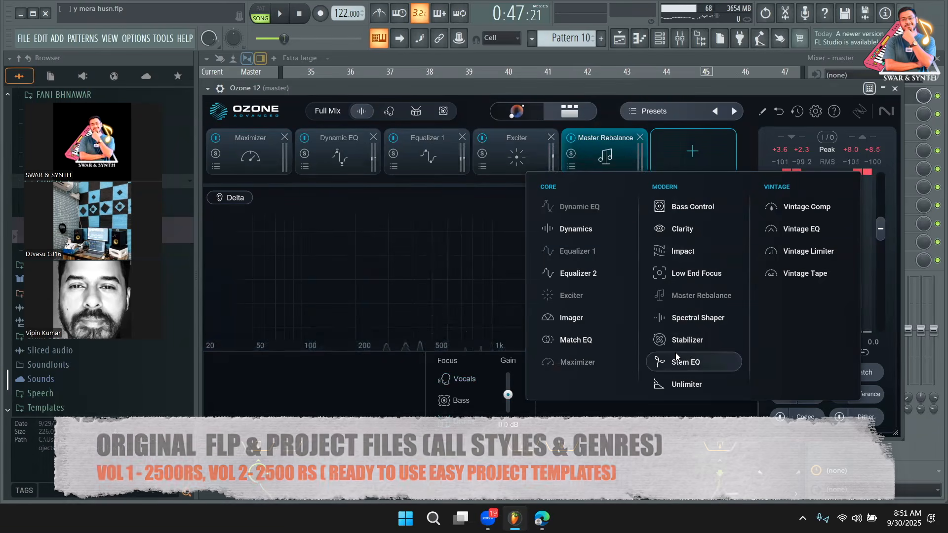
left_click(673, 385)
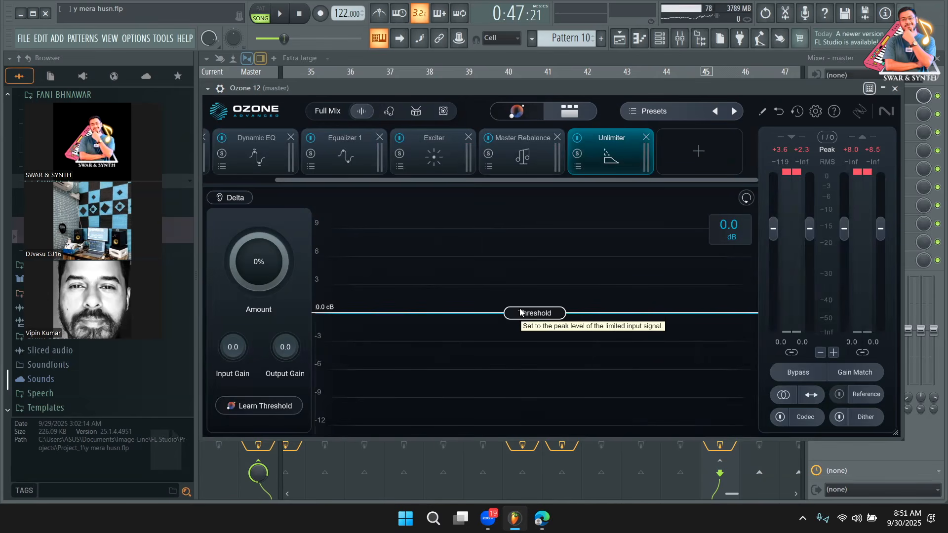
key("space")
left_click_drag(527, 316, 529, 387)
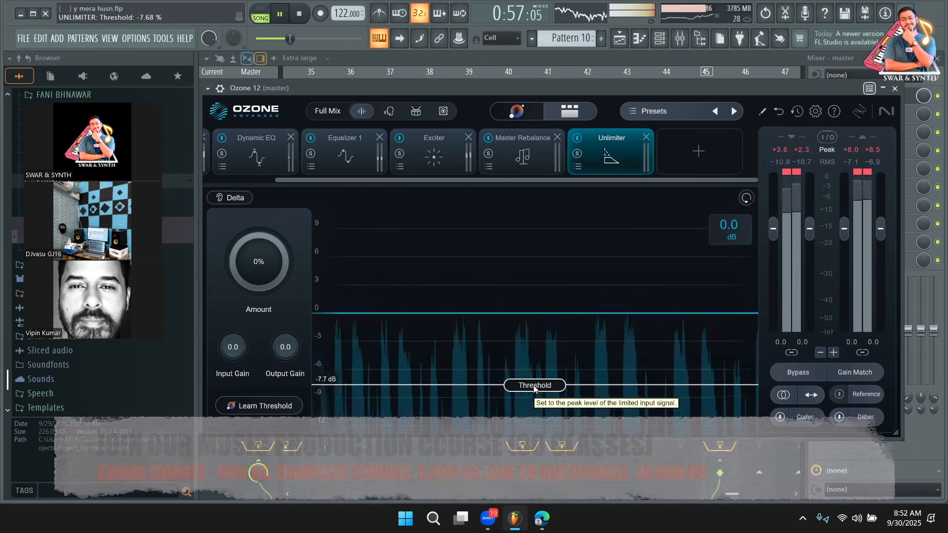
key("space")
- Set the Unlimiter's Amount to about 41% and its threshold to about -5.7 dB while auditioning the song
left_click_drag(286, 270, 275, 248)
key("space")
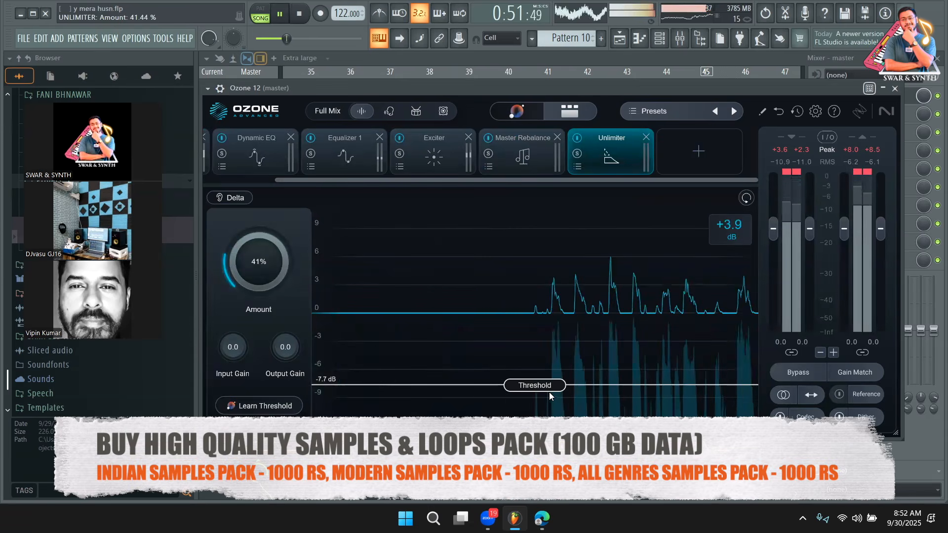
left_click_drag(548, 387, 549, 375)
key("space")
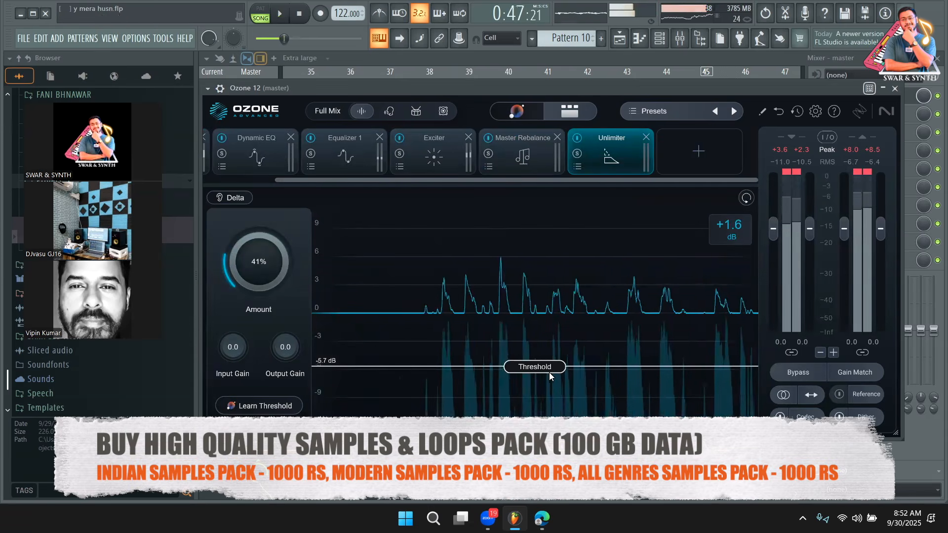
- Replace the Unlimiter and Master Rebalance modules with a Vintage Comp module after the Exciter
left_click(644, 138)
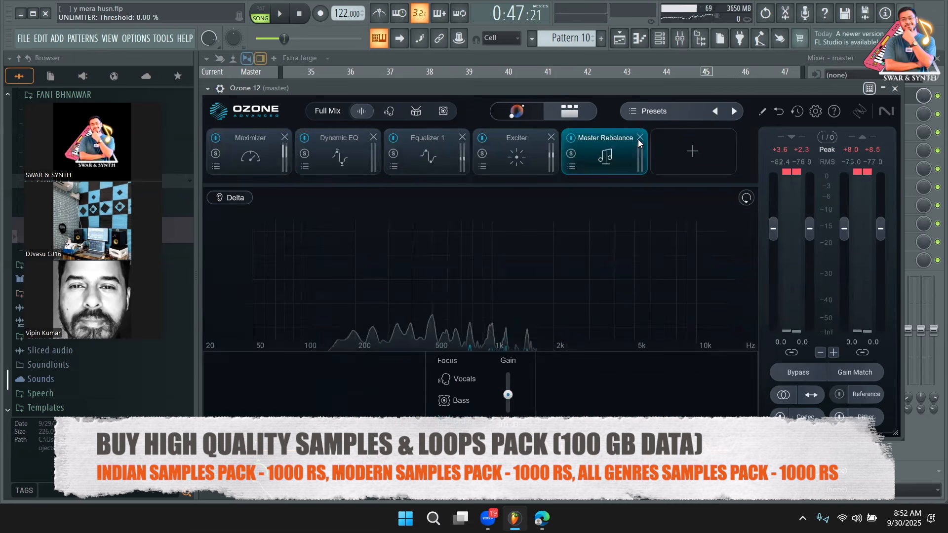
left_click(639, 138)
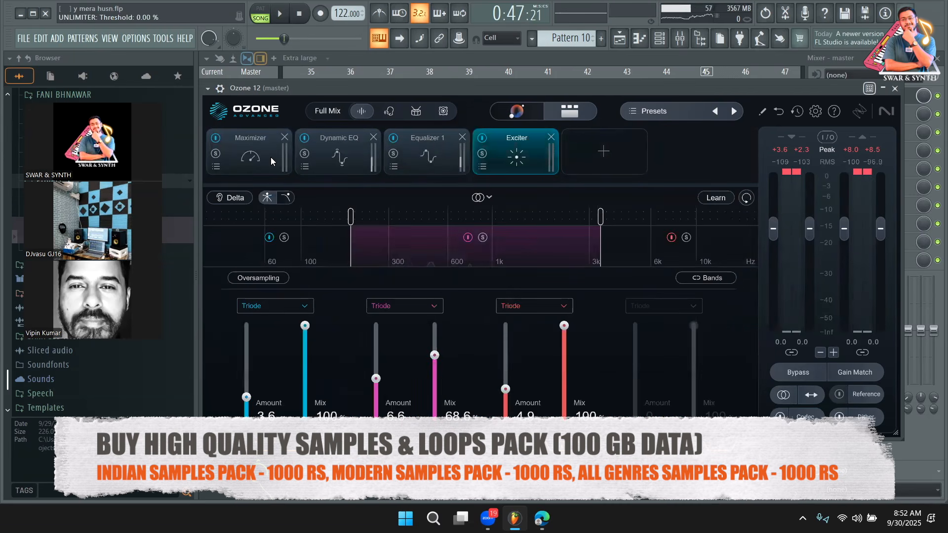
left_click(615, 155)
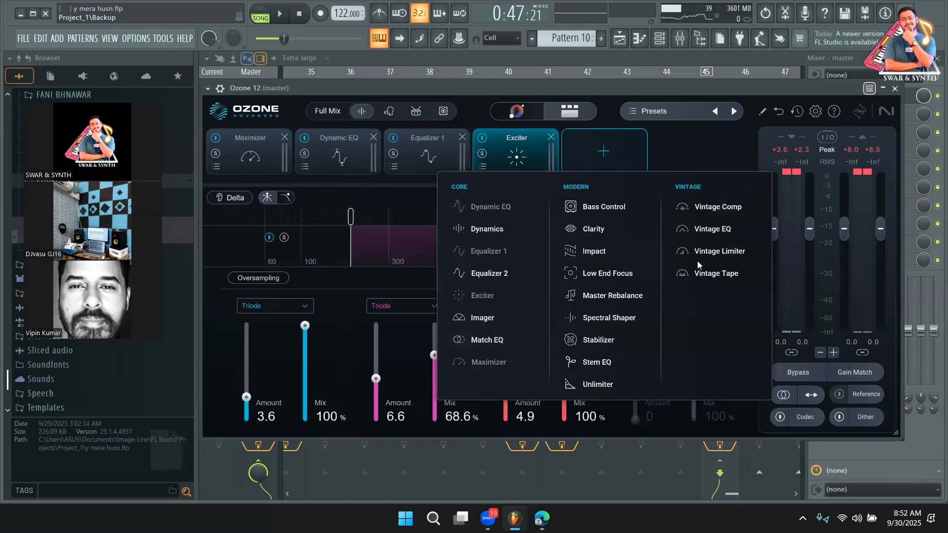
left_click(716, 213)
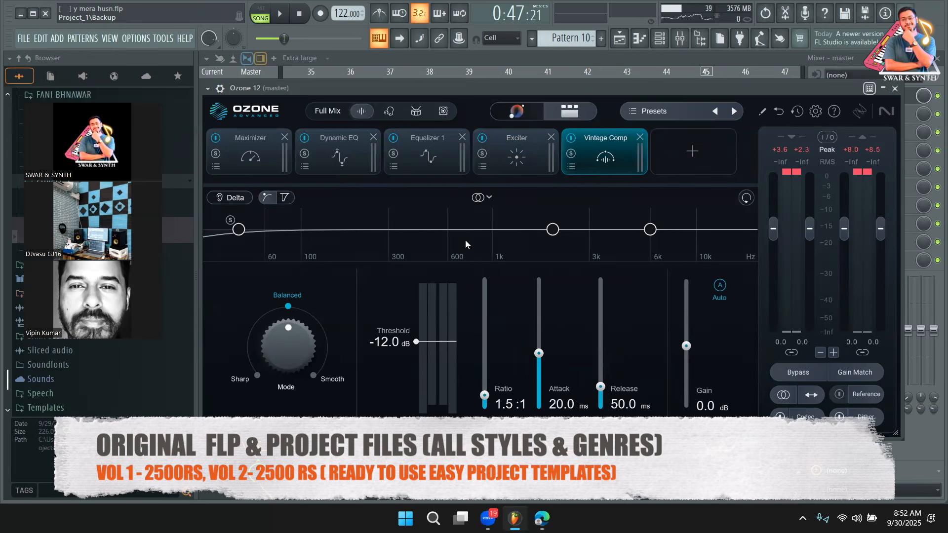
- Bypass the Maximizer and return to the Vintage Comp settings
left_click(211, 138)
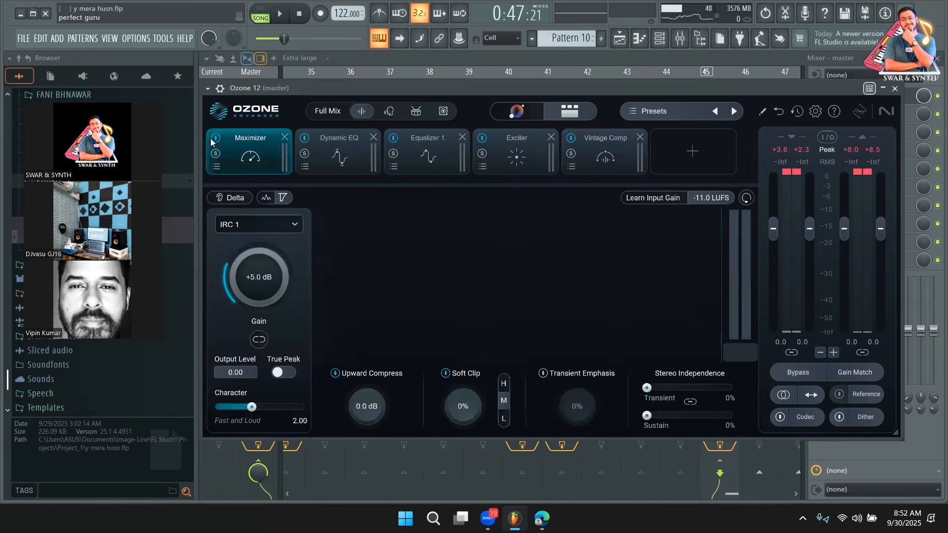
left_click(215, 138)
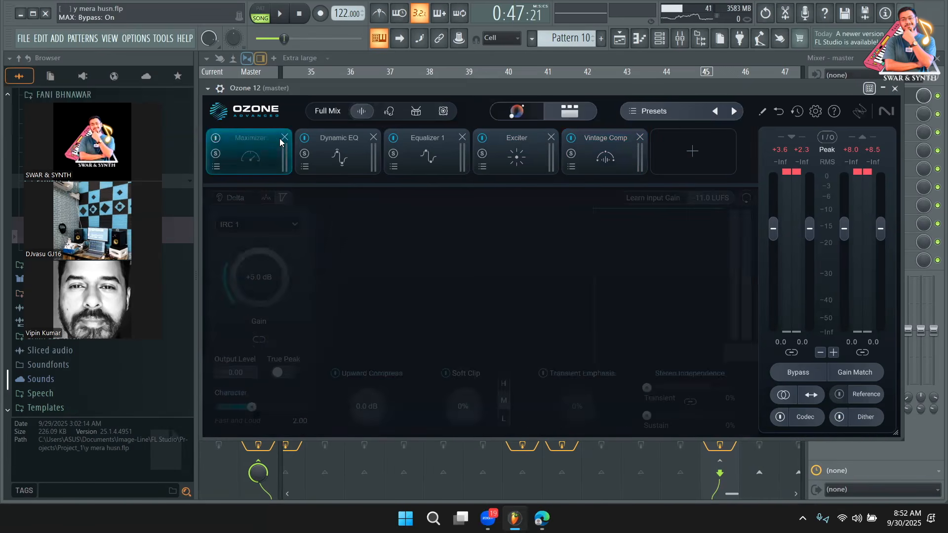
left_click(590, 164)
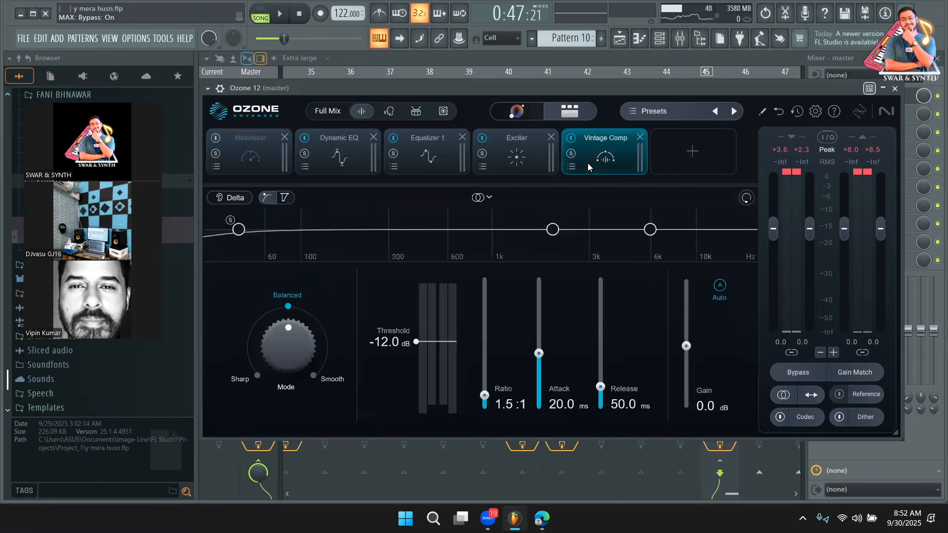
- During playback, set the Vintage Comp gain to about 6.4 dB and its threshold to about -23.7 dB
key("space")
left_click_drag(417, 341, 423, 302)
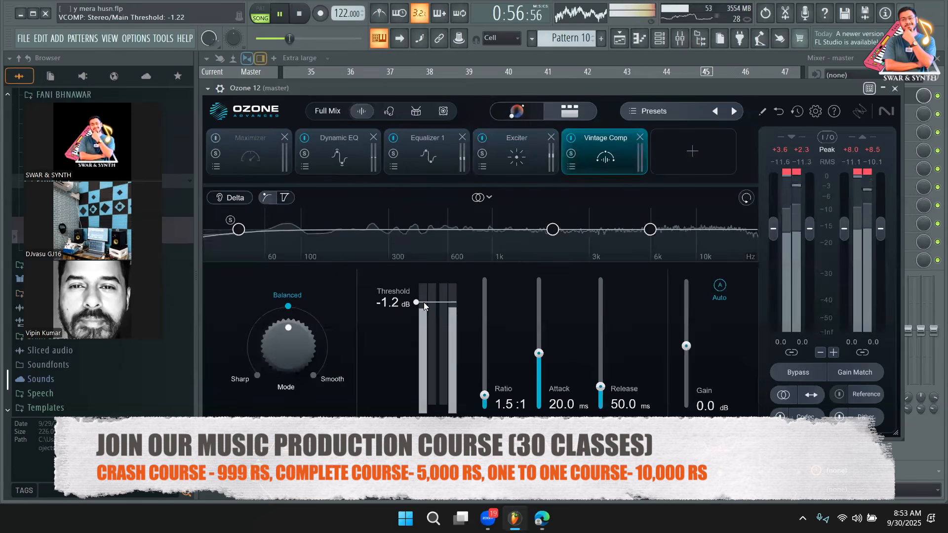
mouse_move(687, 345)
left_mouse_down()
mouse_move(687, 323)
mouse_move(686, 333)
left_mouse_up()
left_click_drag(423, 308, 496, 363)
- Set the Vintage Comp ratio to about 1.6:1, release to 84.8 ms, attack to 5.2 ms and gain to 2.0 dB, auditioning the changes
mouse_move(485, 398)
left_mouse_down()
mouse_move(485, 358)
mouse_move(486, 393)
left_mouse_up()
left_click_drag(599, 390, 600, 349)
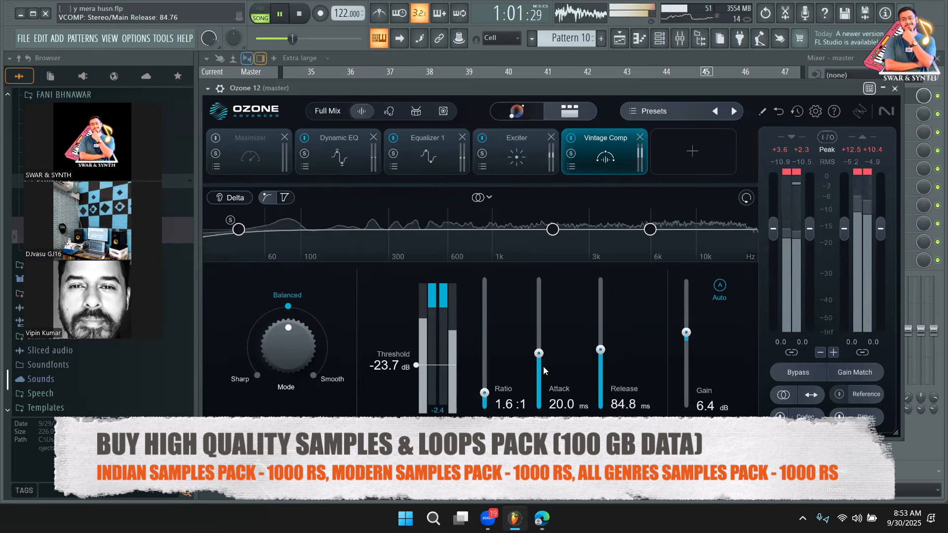
left_click_drag(539, 354, 543, 388)
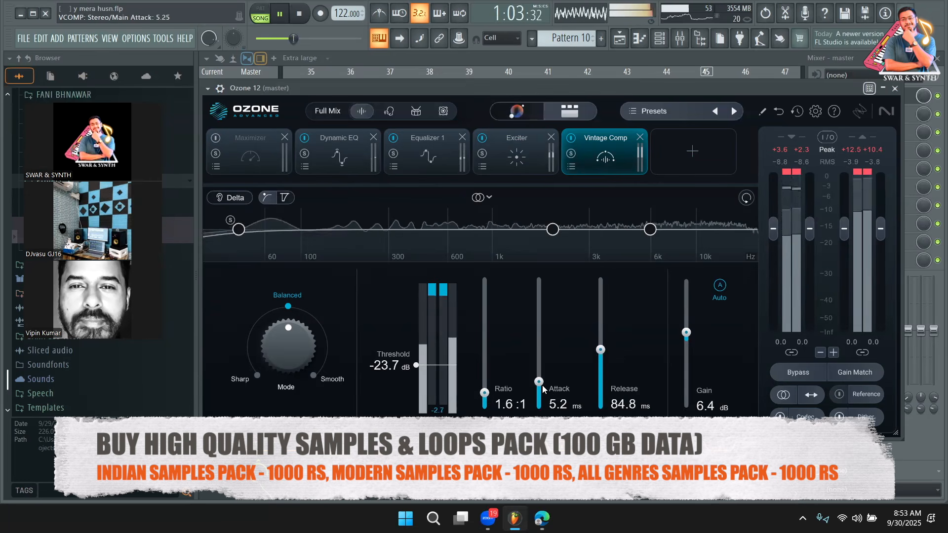
left_click_drag(686, 332, 689, 342)
key("space")
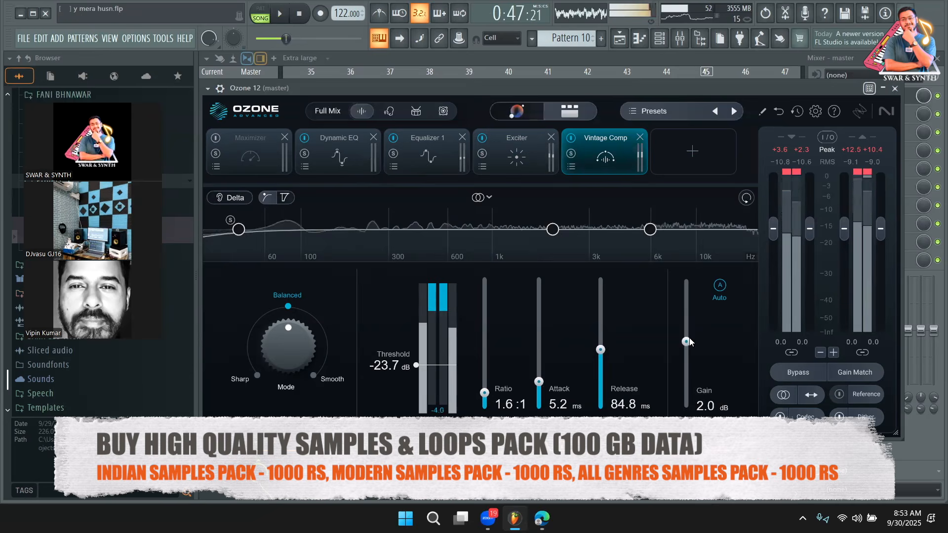
- Raise the Vintage Comp ratio to about 2.1:1 and its threshold to about -8.5 dB, then audition the song
left_click_drag(485, 393, 487, 385)
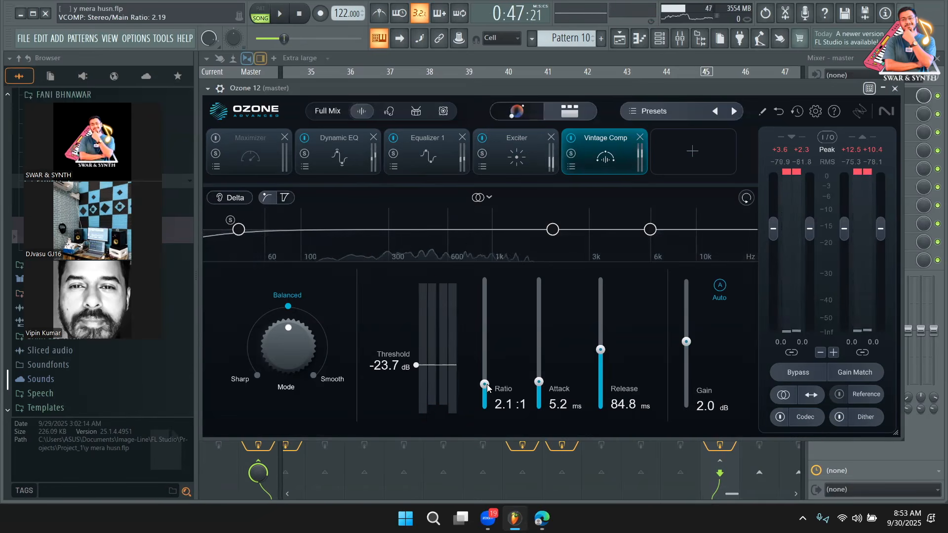
left_click_drag(423, 364, 427, 352)
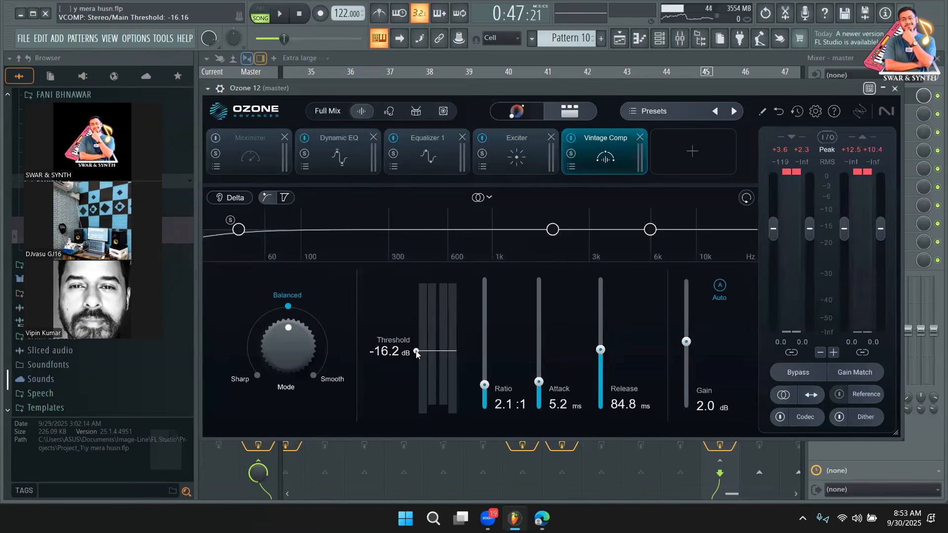
mouse_move(416, 348)
left_mouse_down()
mouse_move(418, 336)
mouse_move(421, 347)
left_mouse_up()
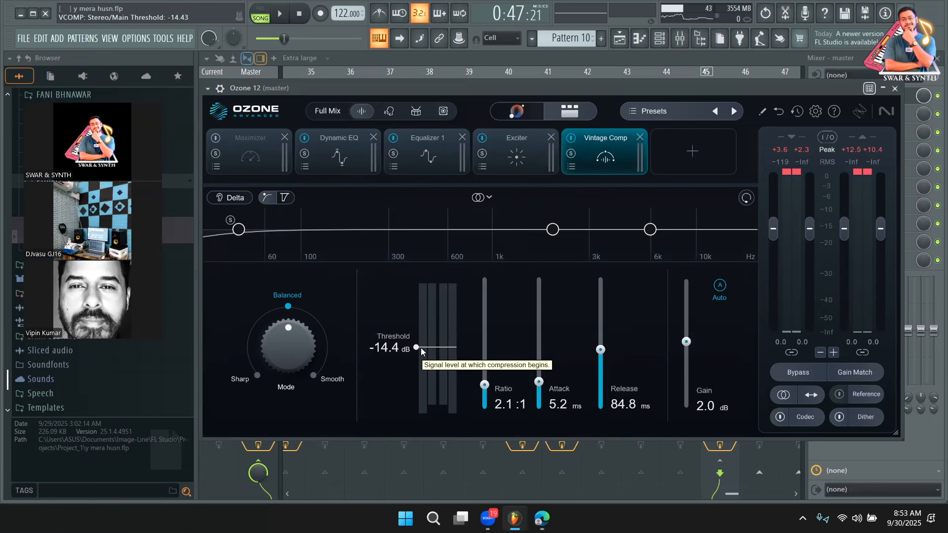
mouse_move(421, 348)
left_mouse_down()
mouse_move(418, 286)
mouse_move(428, 332)
left_mouse_up()
key("space")
key("space")
key("space")
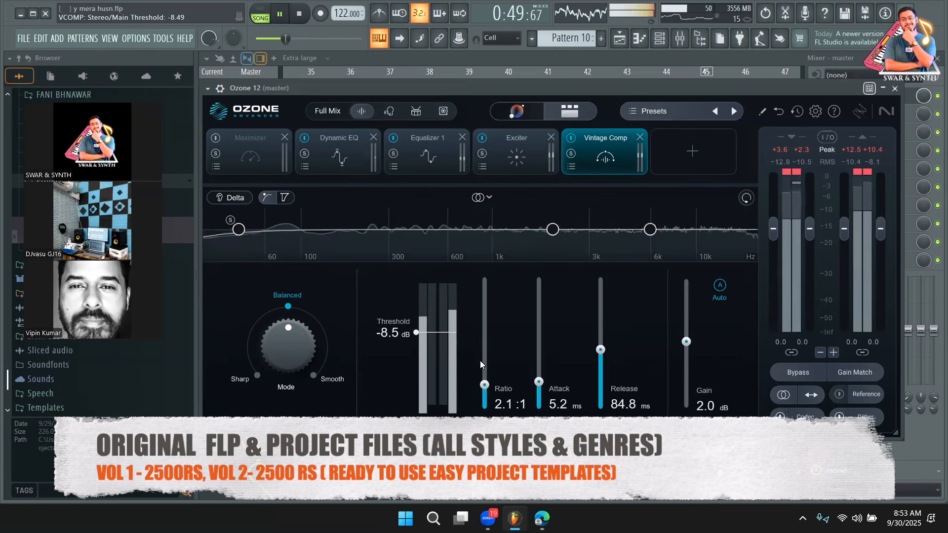
- Set the Vintage Comp gain to about 4.4 dB and its threshold to about -9.4 dB during playback
left_click_drag(685, 339, 690, 338)
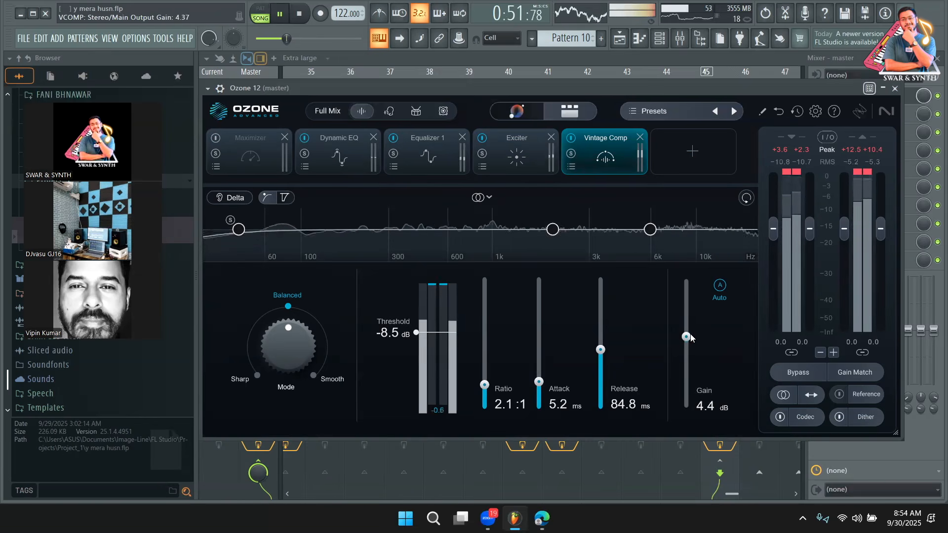
left_click_drag(411, 334, 422, 334)
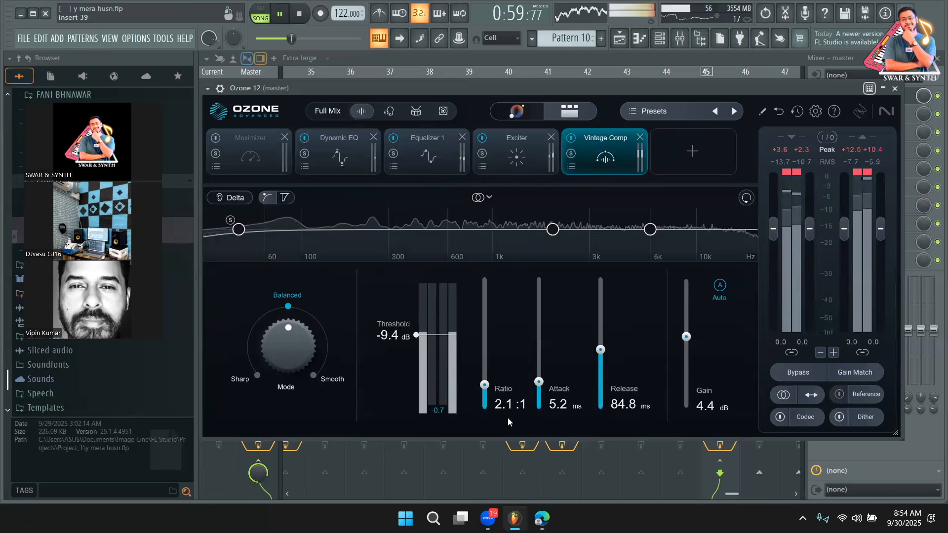
key("space")
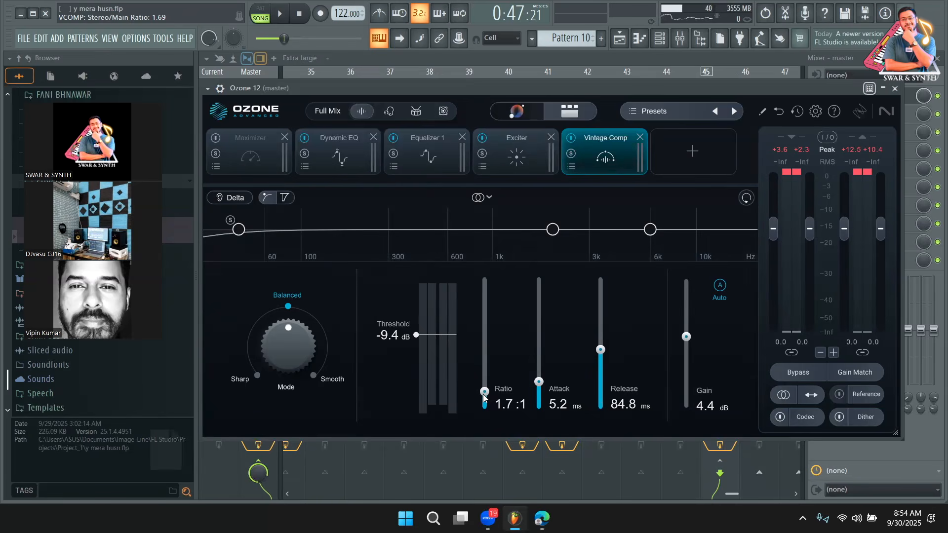
- Lower the Vintage Comp ratio to 1.5:1 while auditioning the song
key("space")
left_click_drag(492, 359, 484, 379)
key("space")
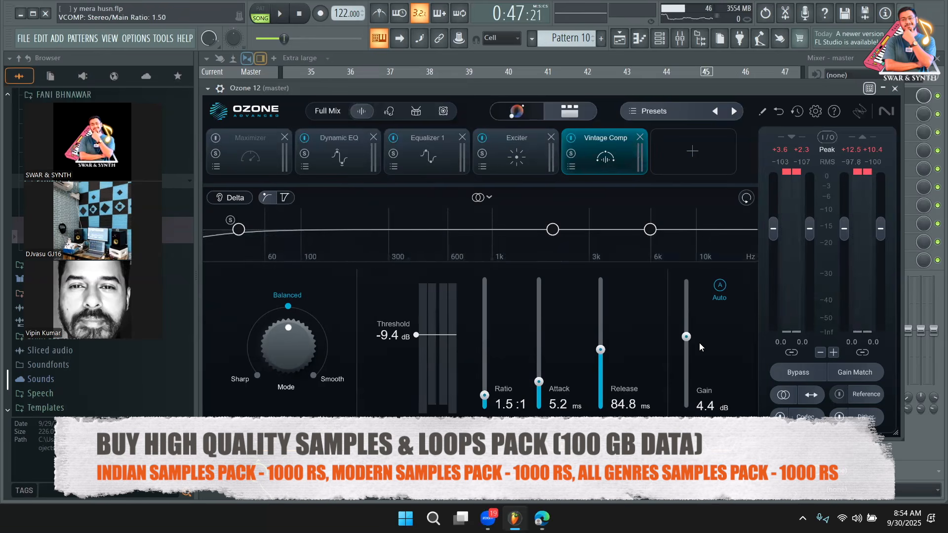
- Lower the Vintage Comp threshold to about -14.2 dB and its release to about 74.9 ms, then play the song
left_click_drag(411, 340, 421, 348)
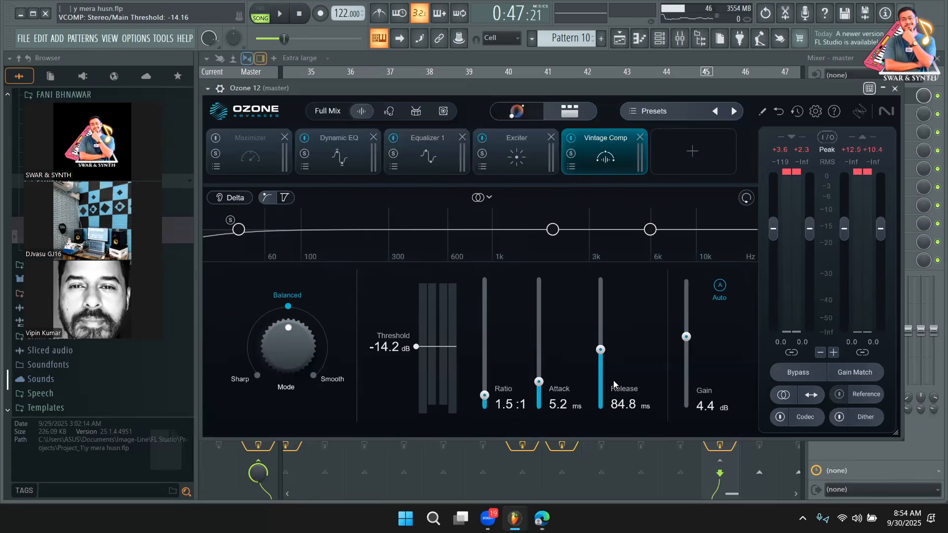
left_click_drag(601, 349, 600, 360)
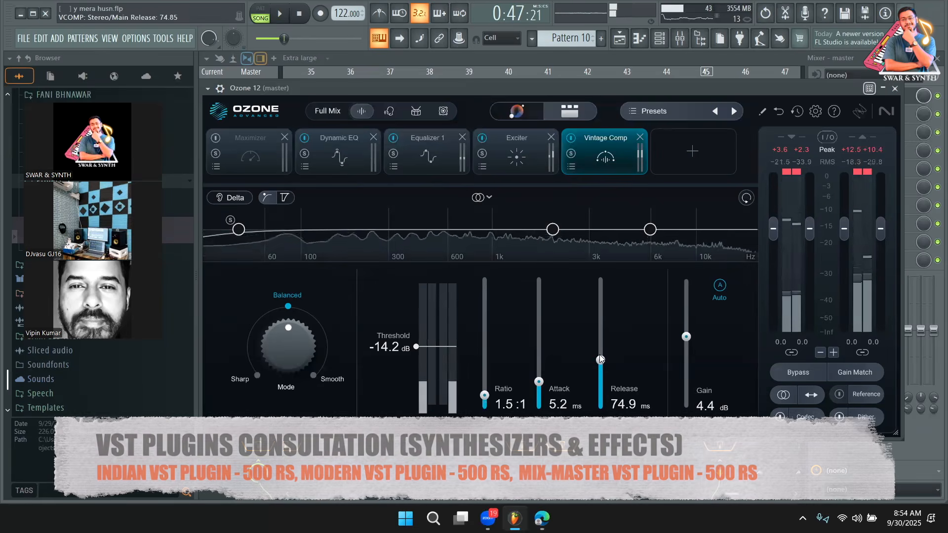
key("space")
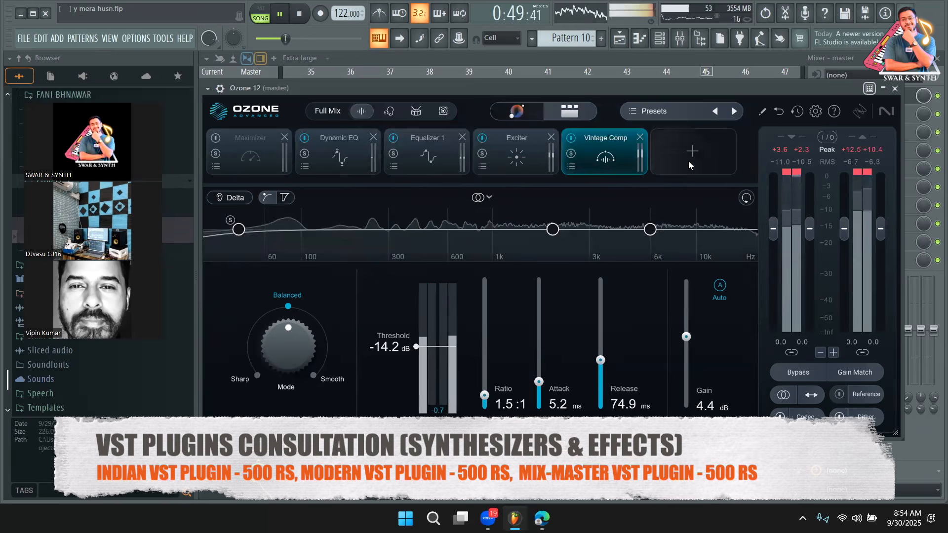
- Bypass the Vintage Comp, add a Vintage Limiter module to the chain and briefly audition the song
key("space")
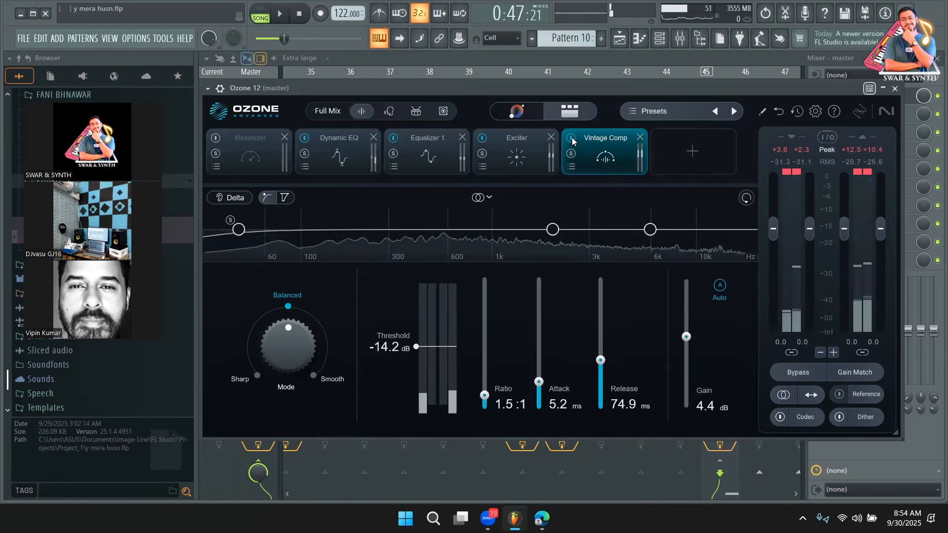
left_click(572, 137)
left_click(692, 151)
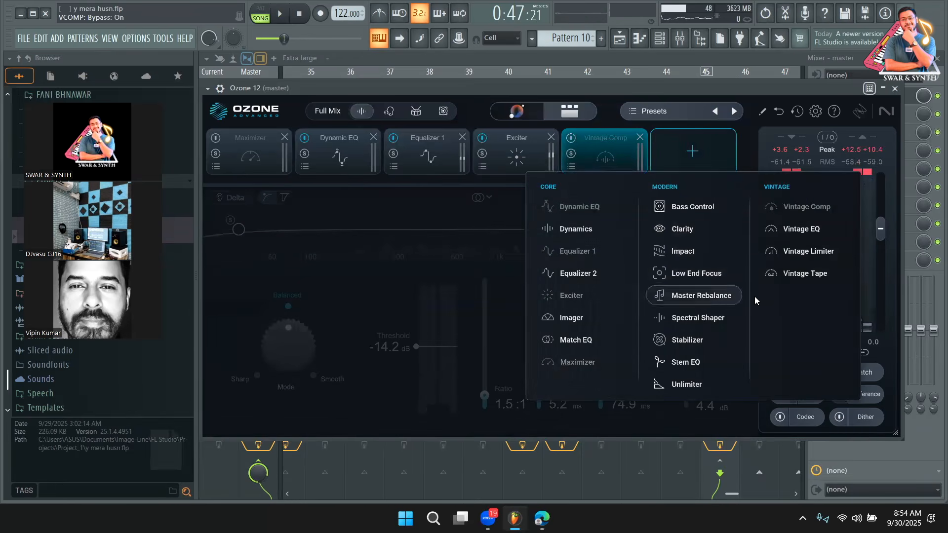
left_click(804, 242)
key("space")
key("space")
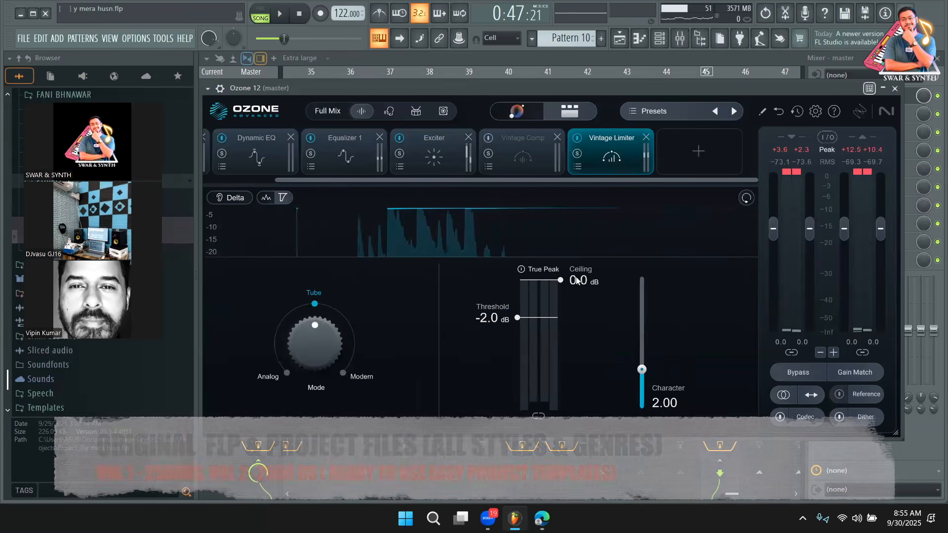
- Lower the Vintage Limiter ceiling to about -3.6 dB and its threshold to about -6.2 dB during playback
left_click(504, 161)
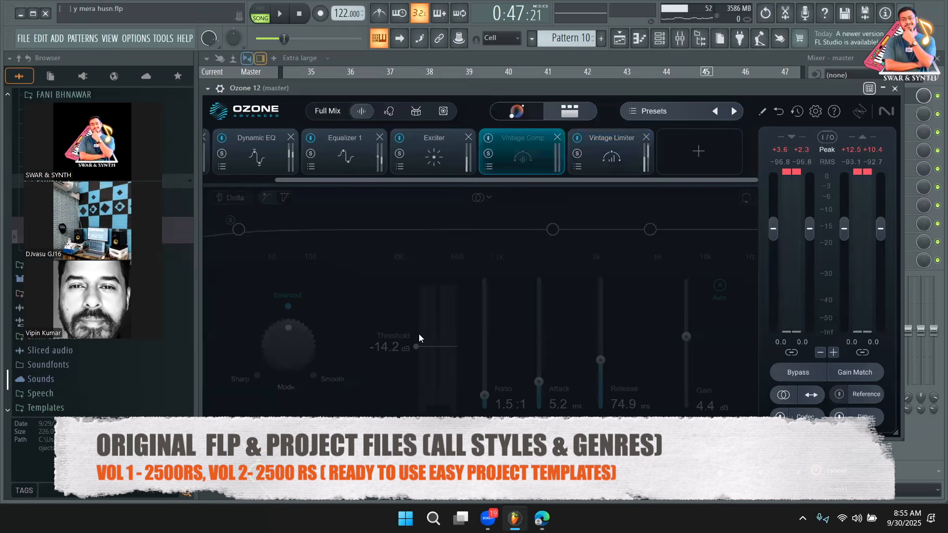
left_click(594, 168)
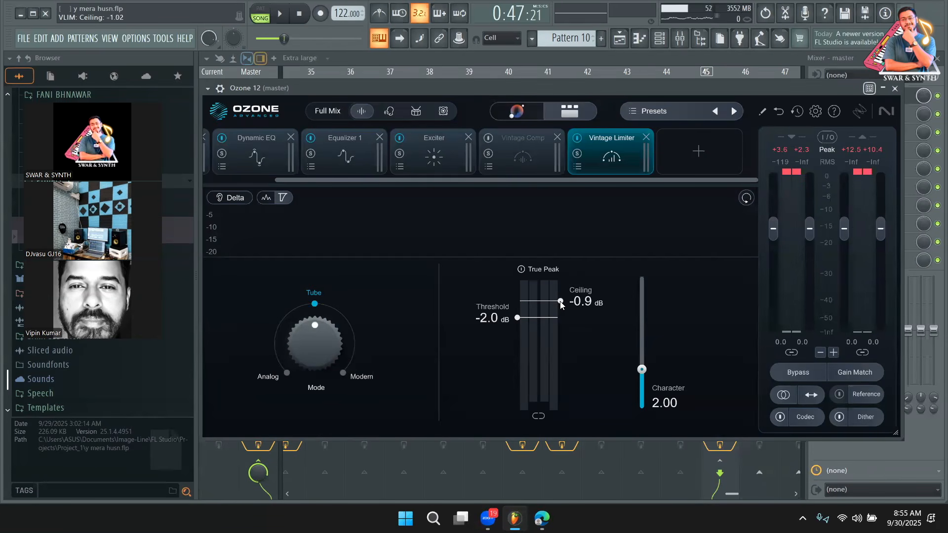
key("space")
left_click_drag(561, 304, 558, 344)
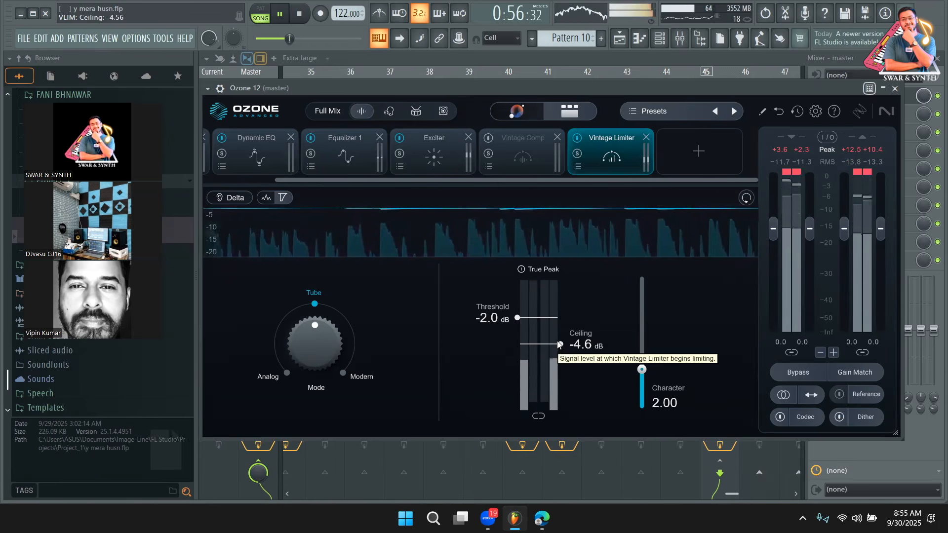
left_click_drag(557, 340, 515, 380)
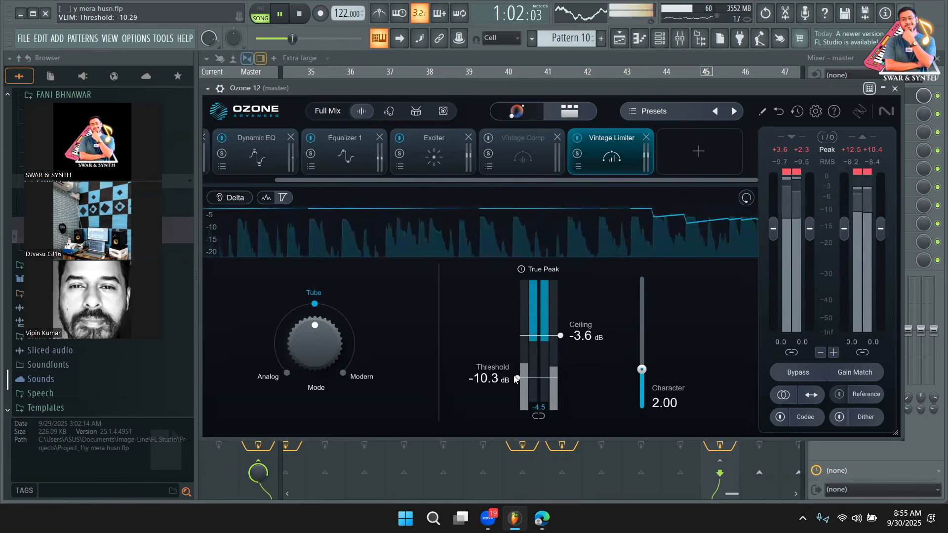
left_click_drag(518, 367, 517, 359)
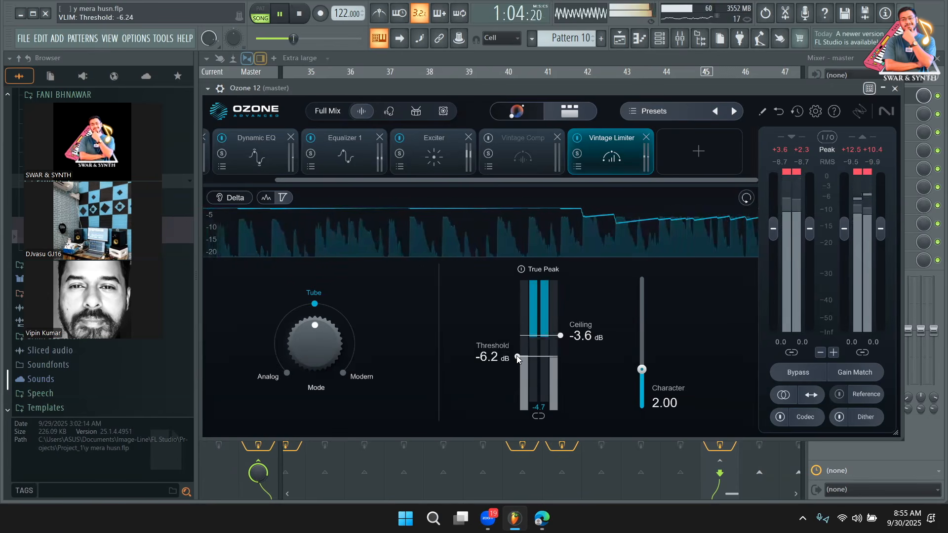
- Raise the Vintage Limiter ceiling to about -1.3 dB and its threshold to about -2.9 dB, then stop playback
left_click_drag(560, 336, 559, 307)
left_click_drag(520, 359, 522, 330)
key("space")
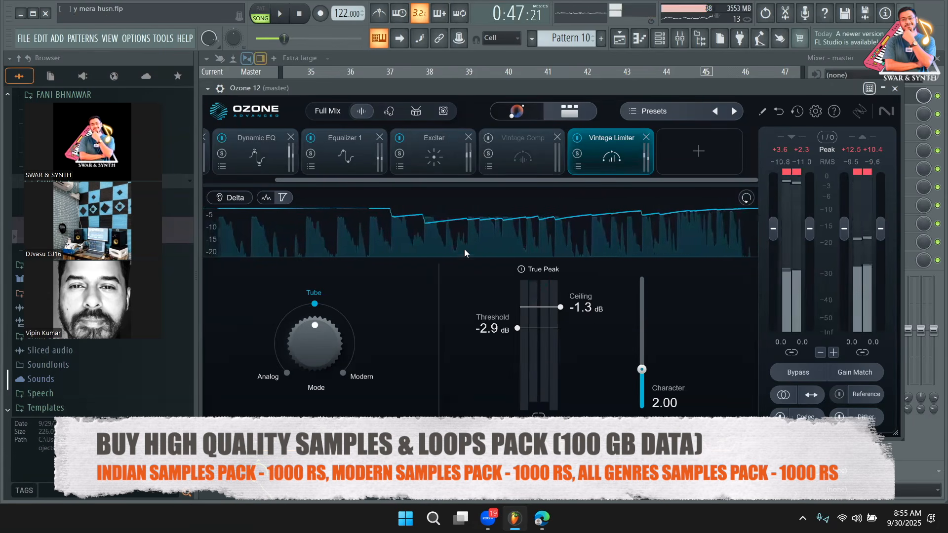
- Start playback and set the FL Studio ASIO buffer length to 2048 in the audio settings
key("space")
left_click(136, 38)
left_click(163, 73)
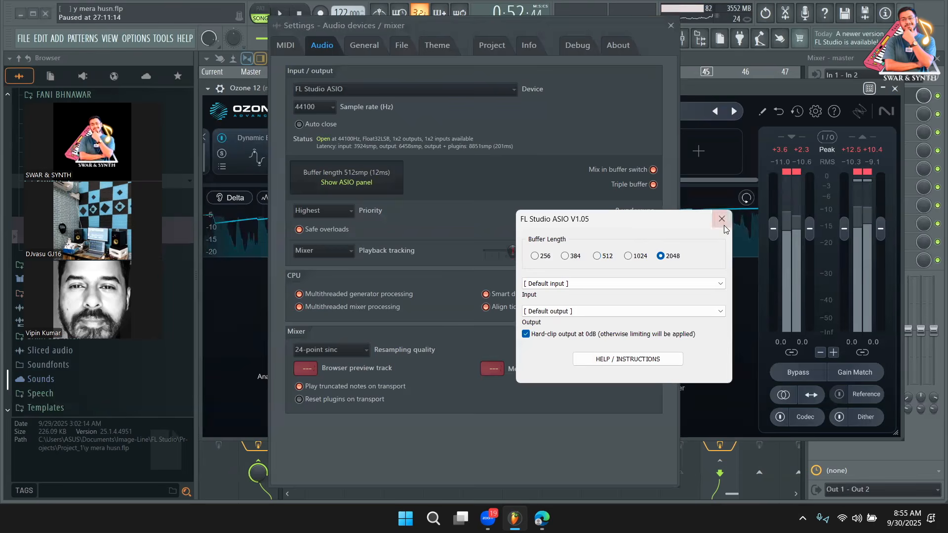
left_click(720, 219)
left_click(670, 26)
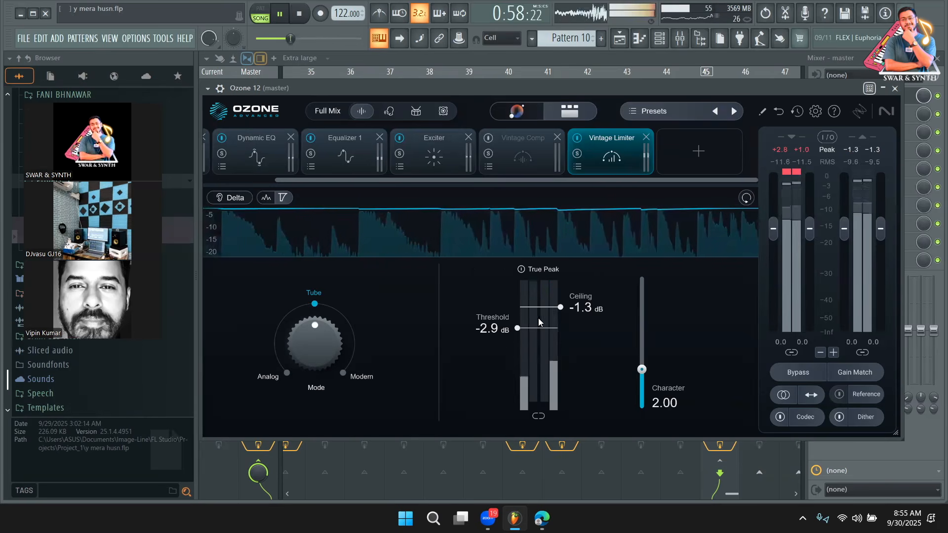
- Set the Vintage Limiter ceiling to about -0.6 dB and its threshold to about -7.9 dB while auditioning the song
left_click_drag(559, 307, 560, 298)
left_click_drag(518, 329, 536, 364)
mouse_move(560, 298)
left_mouse_down()
mouse_move(568, 334)
mouse_move(567, 293)
left_mouse_up()
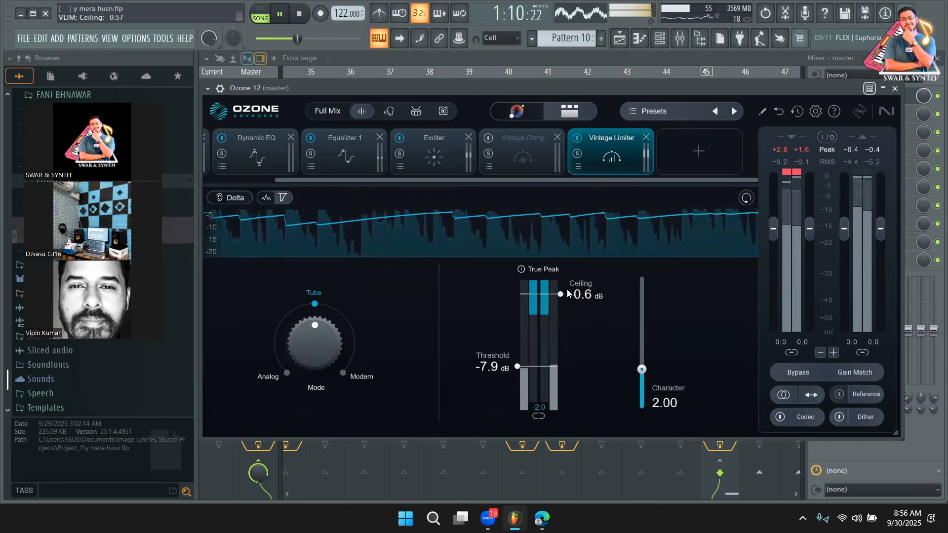
key("space")
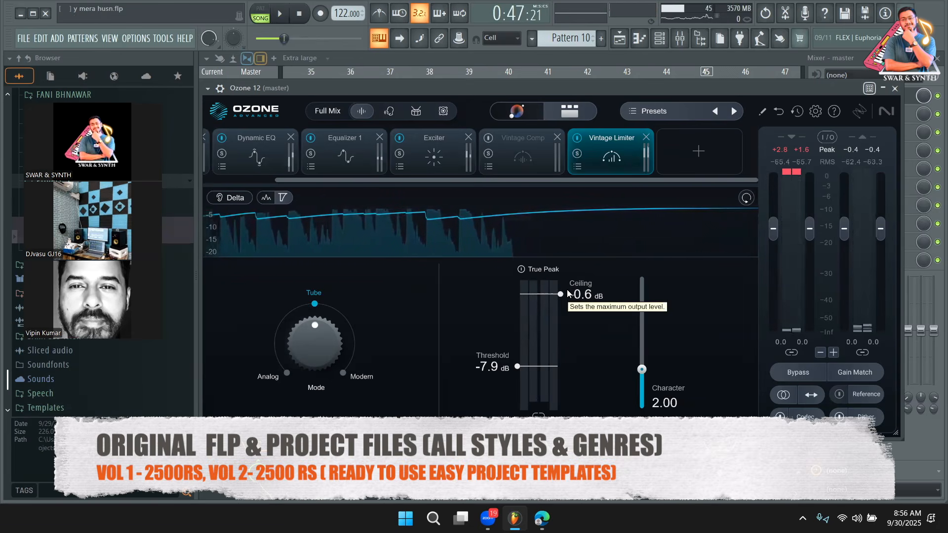
- Set the Vintage Limiter threshold to about -6.7 dB and its ceiling to about -0.9 dB, then audition the song
left_click_drag(517, 367, 518, 354)
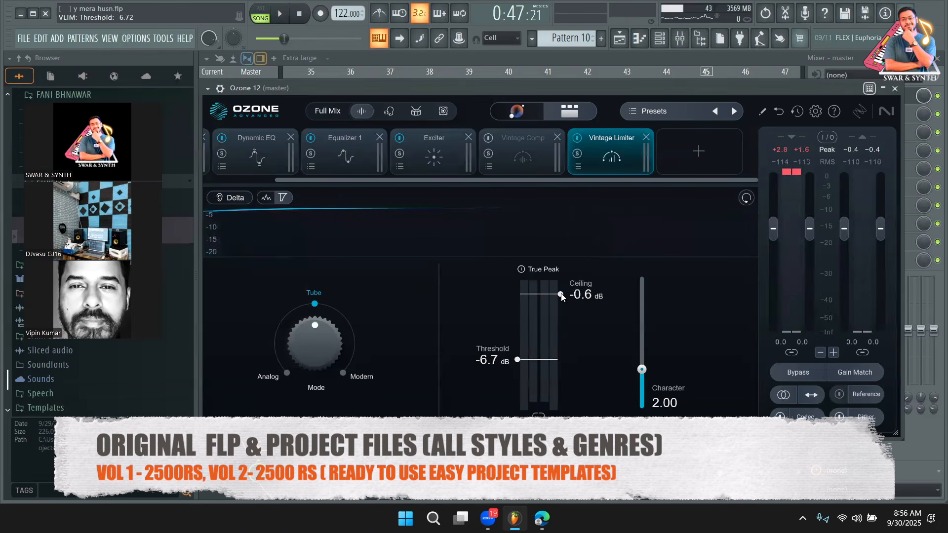
mouse_move(563, 296)
left_mouse_down()
mouse_move(564, 310)
mouse_move(557, 302)
left_mouse_up()
key("space")
key("space")
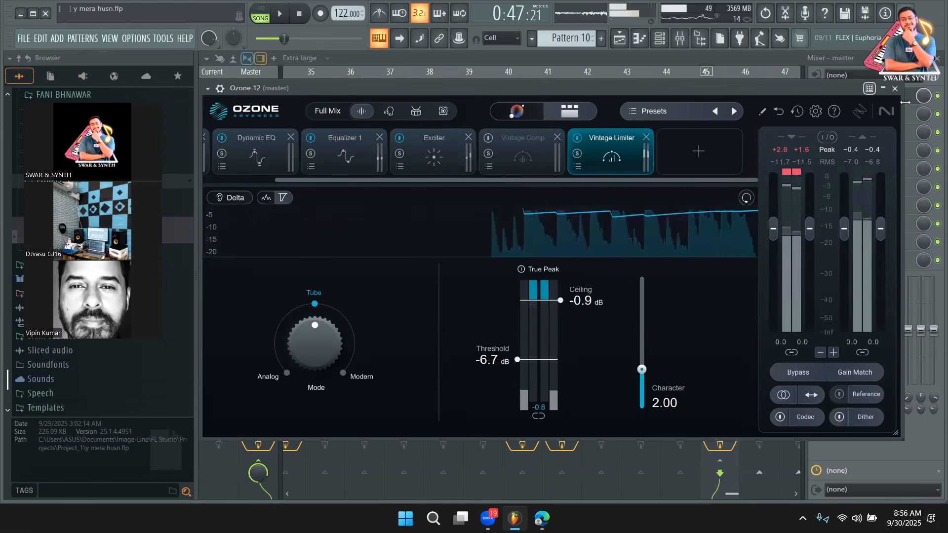
- Check the song's playback levels in the mixer, then reopen the Ozone 12 editor
left_click(937, 97)
key("space")
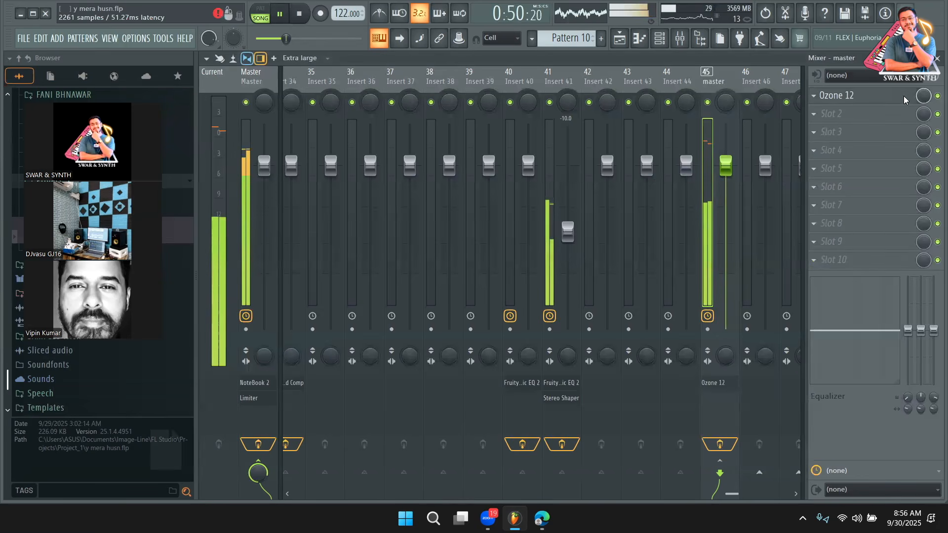
left_click(878, 97)
key("space")
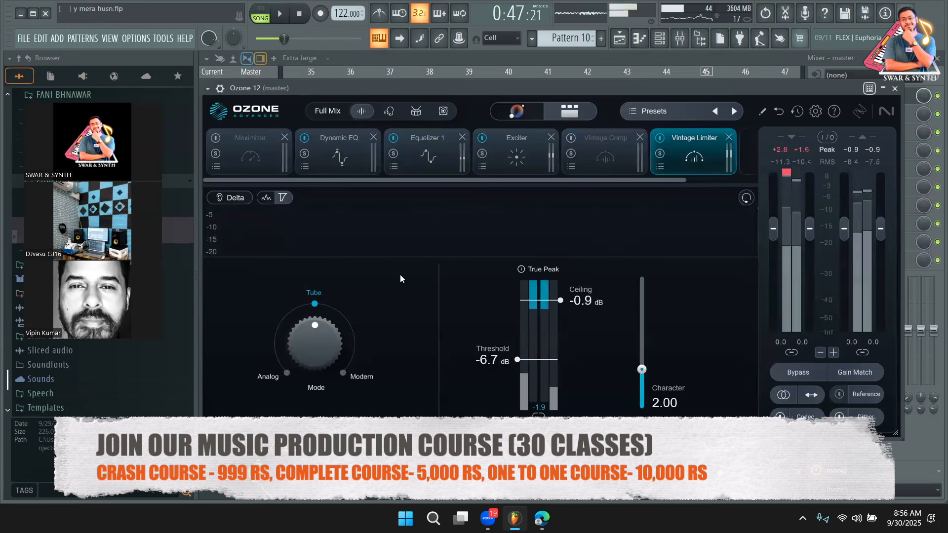
left_click_drag(623, 181, 669, 184)
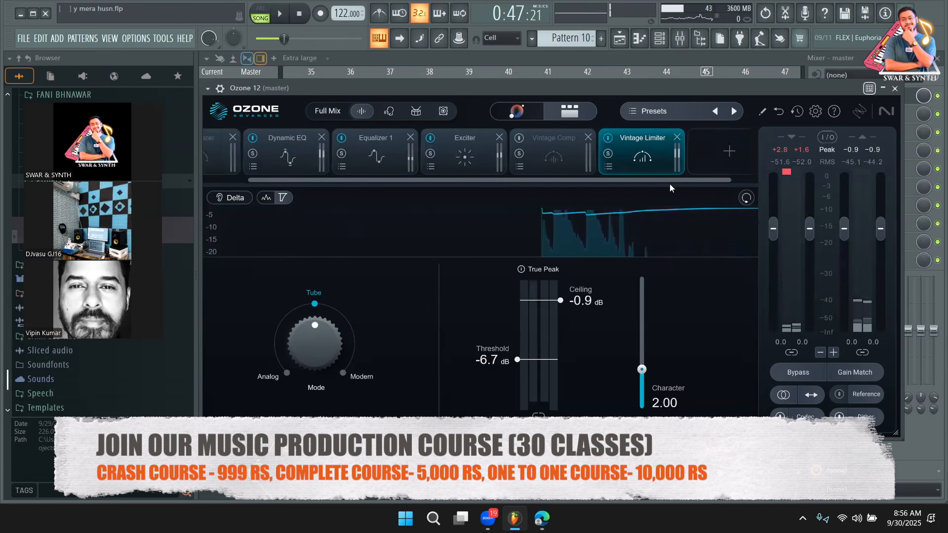
left_click(588, 137)
left_click(708, 167)
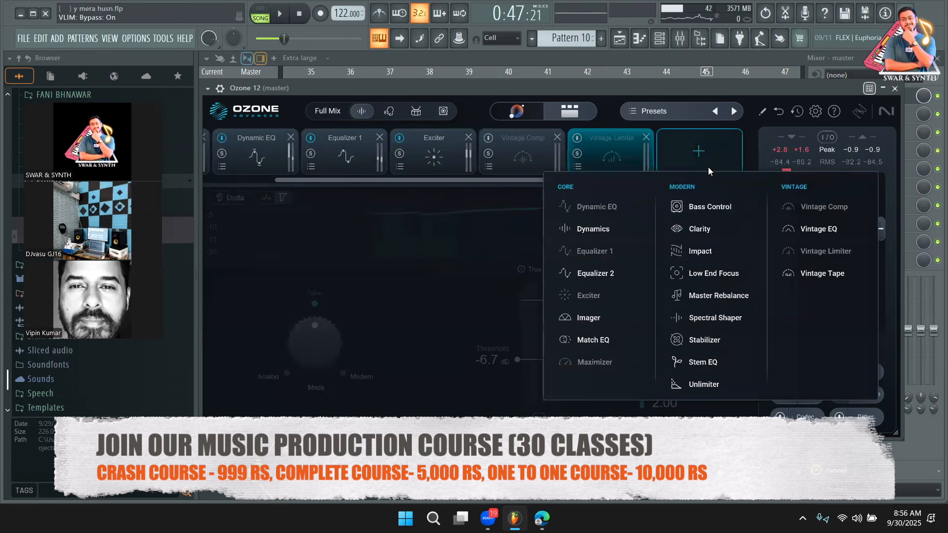
left_click(511, 208)
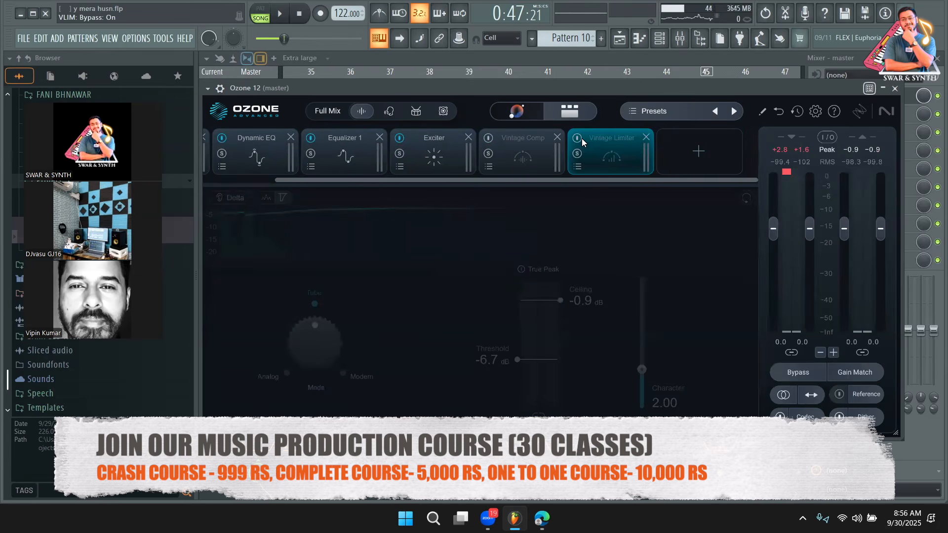
left_click(577, 137)
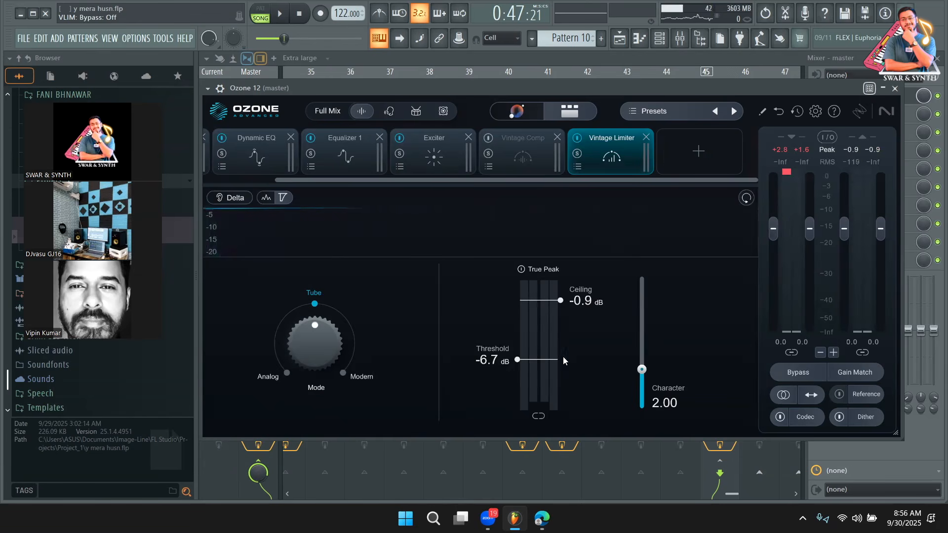
- Set the Vintage Limiter threshold to about -6.5 dB while auditioning the song
key("space")
left_click_drag(518, 360, 543, 357)
key("space")
key("space")
key("space")
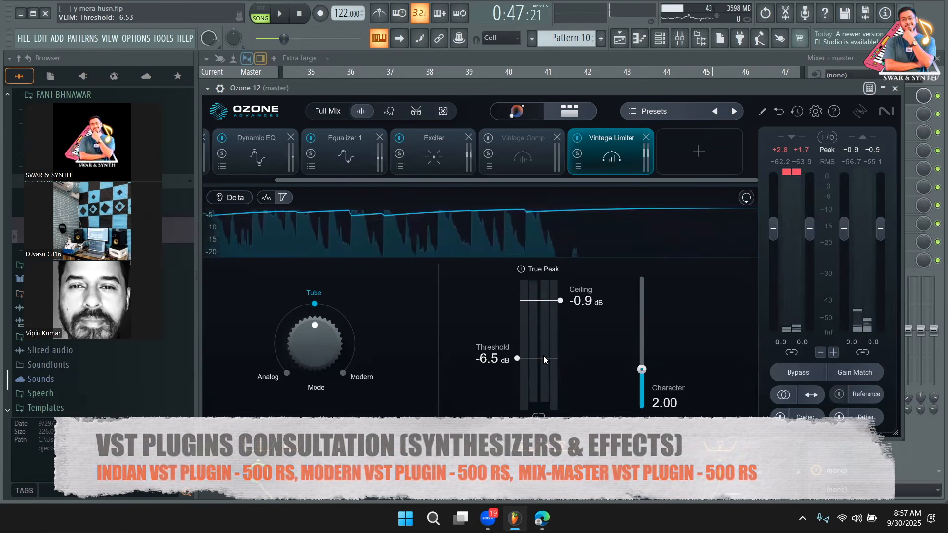
- Raise the Vintage Limiter threshold to about -2.3 dB and play the song repeatedly from the same point
left_click_drag(543, 358, 535, 320)
key("space")
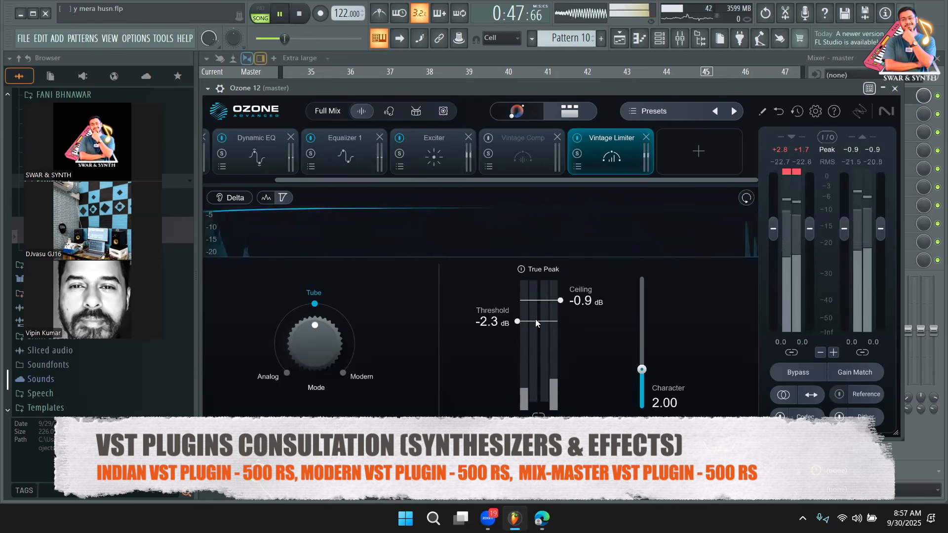
key("space")
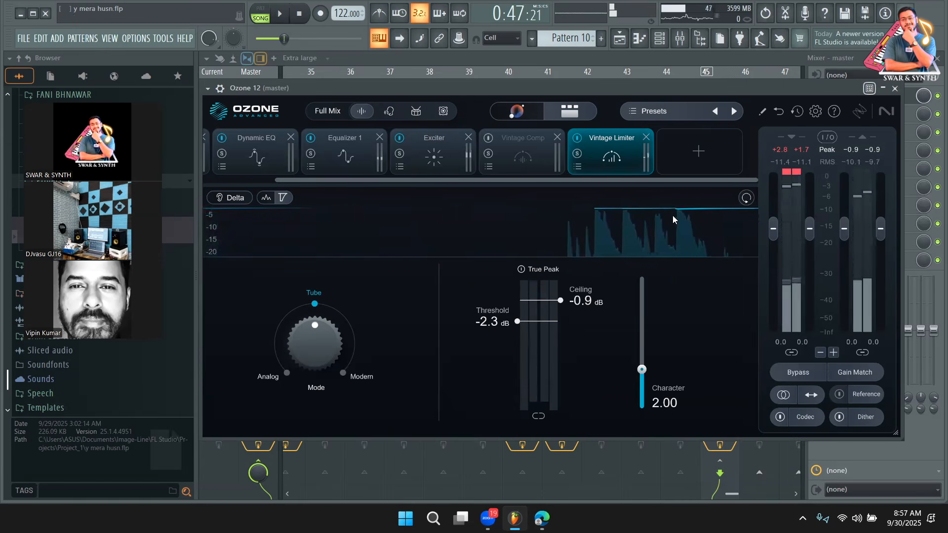
key("space")
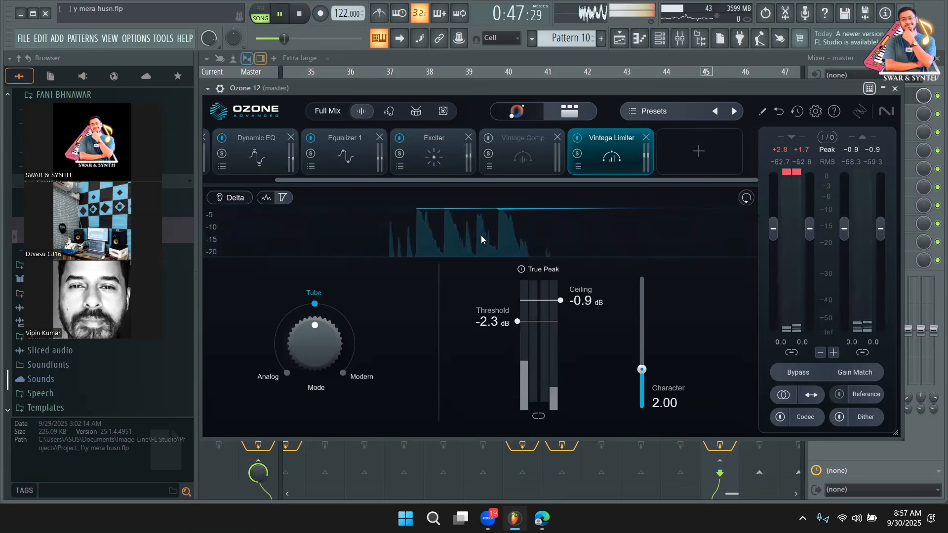
key("space")
- Lower the Vintage Limiter threshold to about -8.8 dB, then set it to about -7.7 dB during playback
left_click_drag(517, 321, 526, 372)
key("space")
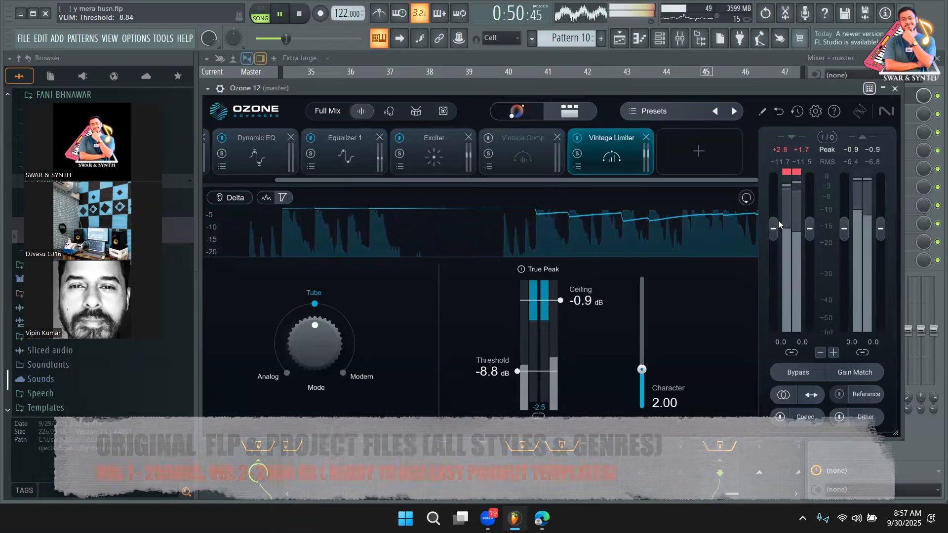
left_click_drag(532, 370, 527, 365)
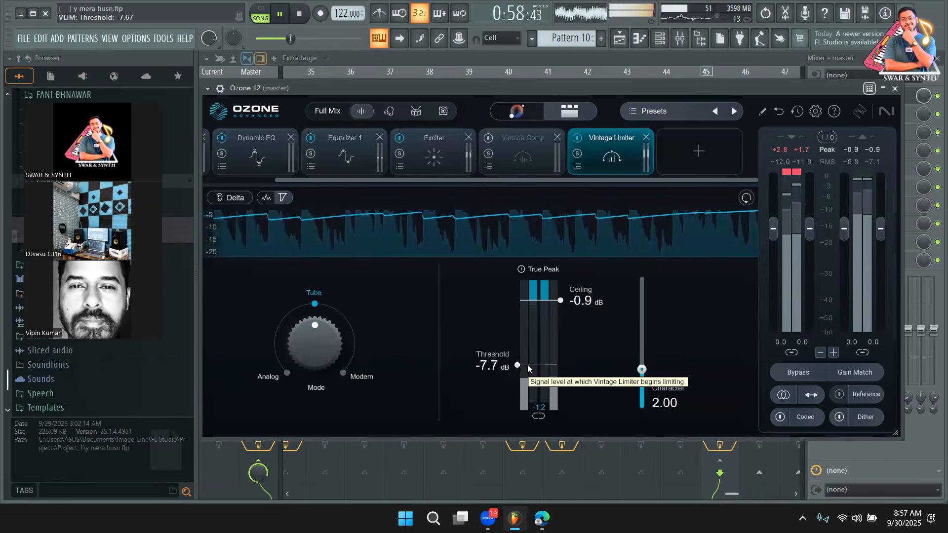
key("space")
- Reset the Vintage Limiter threshold to -2.0 dB and its ceiling to 0.0 dB, then bypass the module
double_click(528, 365)
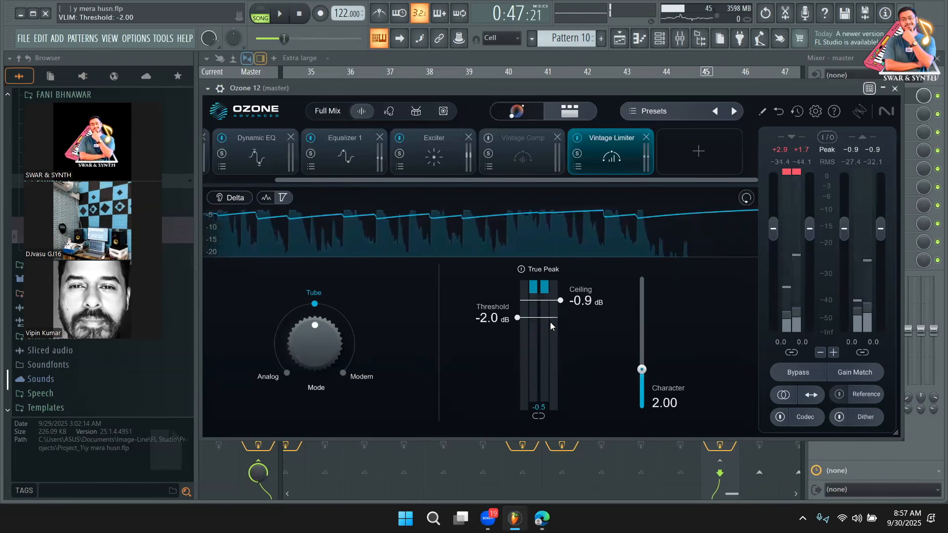
double_click(560, 302)
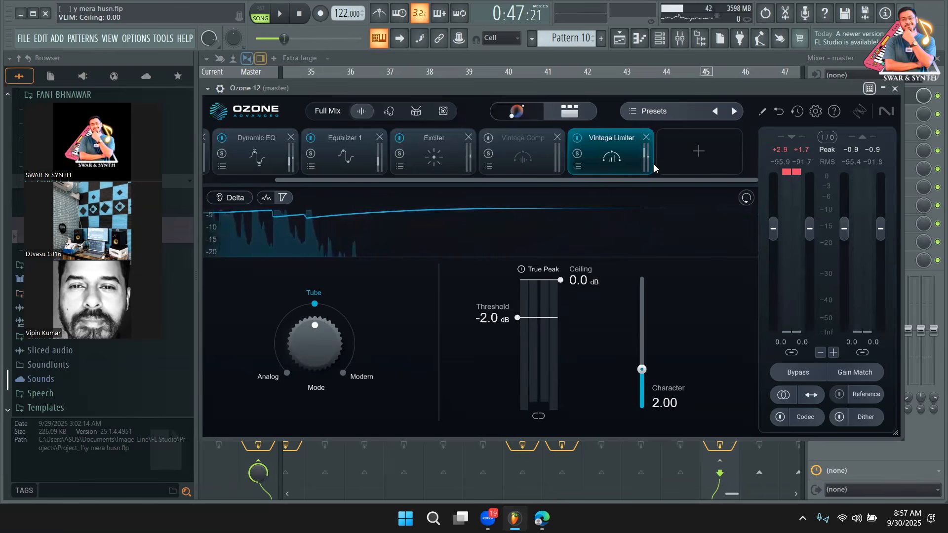
left_click(576, 138)
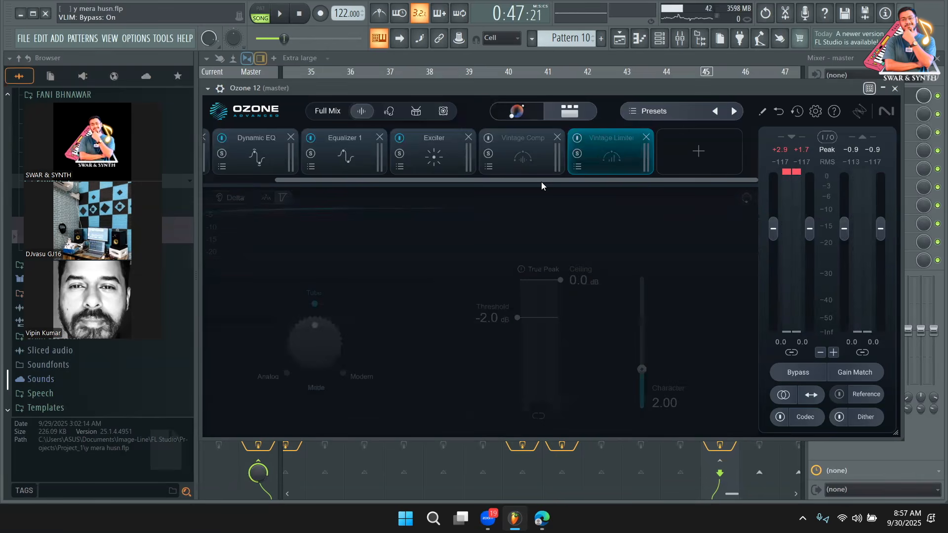
- Re-enable the Maximizer at the start of the chain and lower its gain to about 3.7 dB during playback
left_click_drag(542, 182, 222, 213)
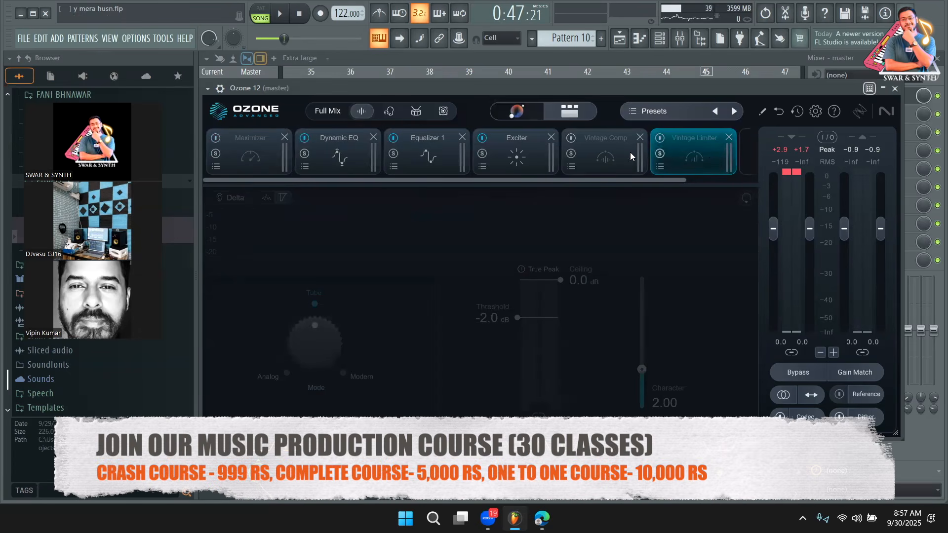
left_click(614, 152)
left_click(700, 157)
left_click(607, 161)
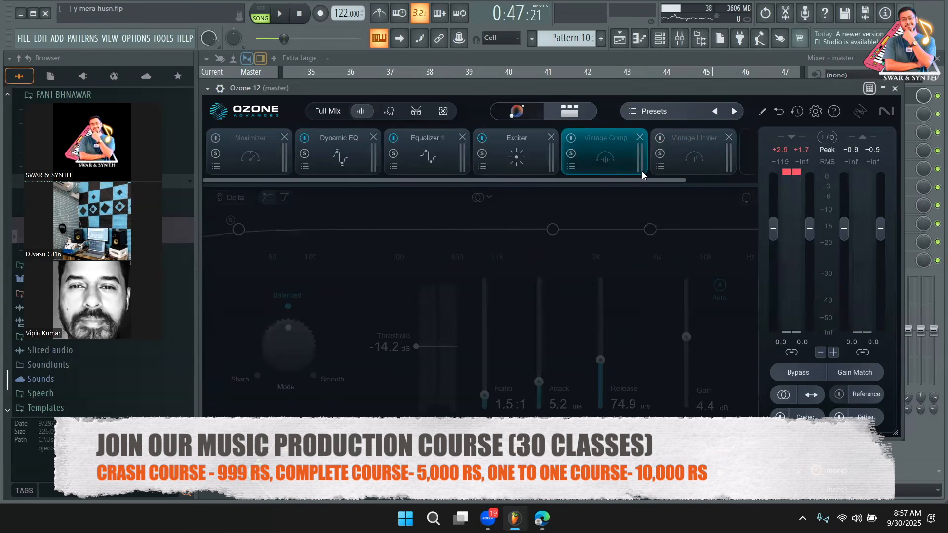
left_click(262, 160)
left_click(215, 139)
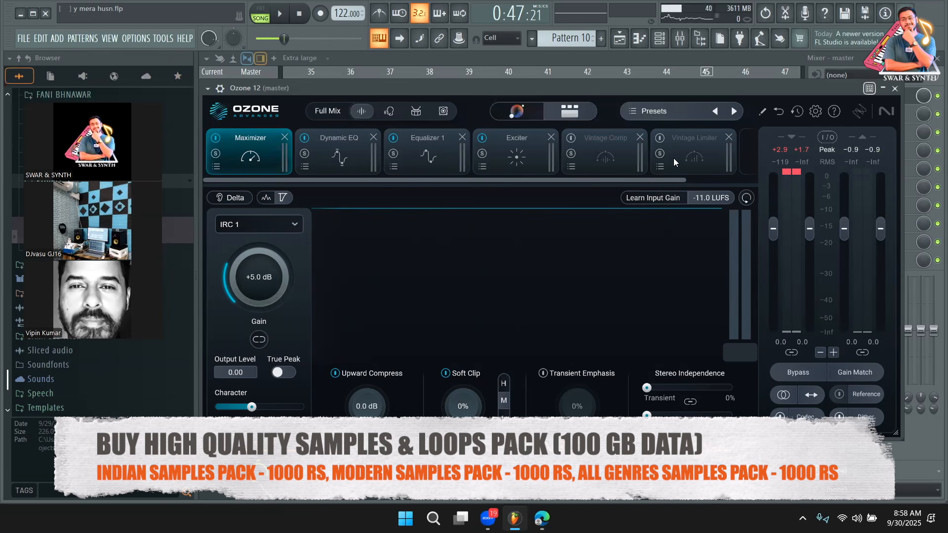
left_click(281, 19)
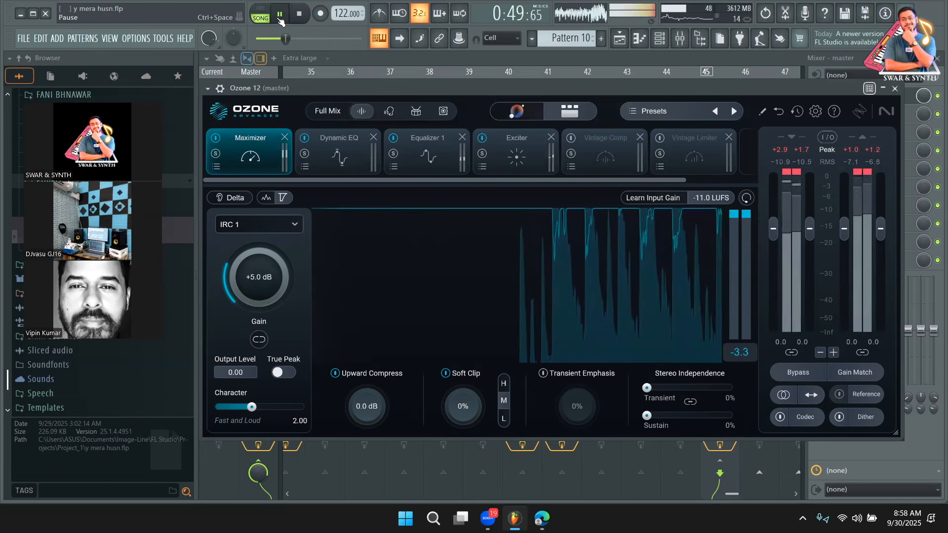
left_click_drag(237, 254, 246, 285)
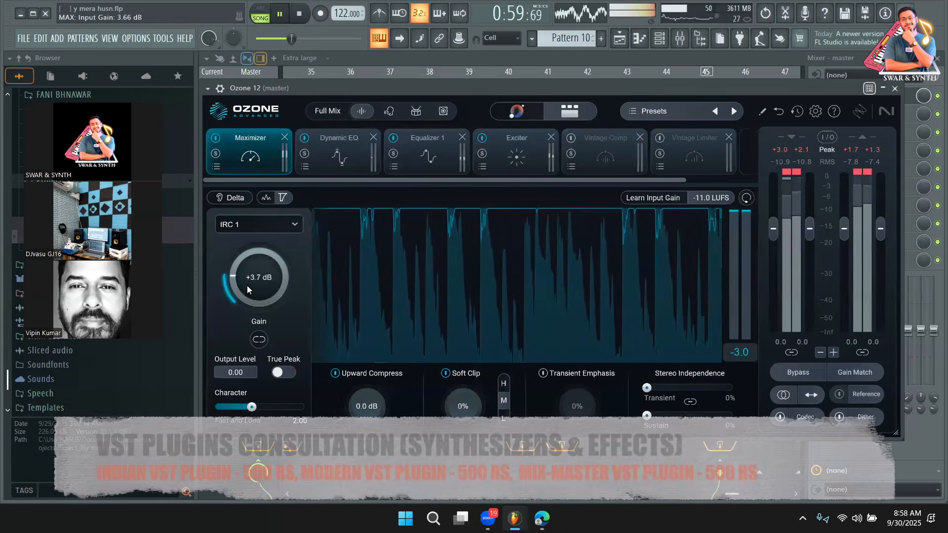
- Lower the Maximizer gain to about 3.5 dB, then close Ozone 12 and stop playback
left_click(779, 112)
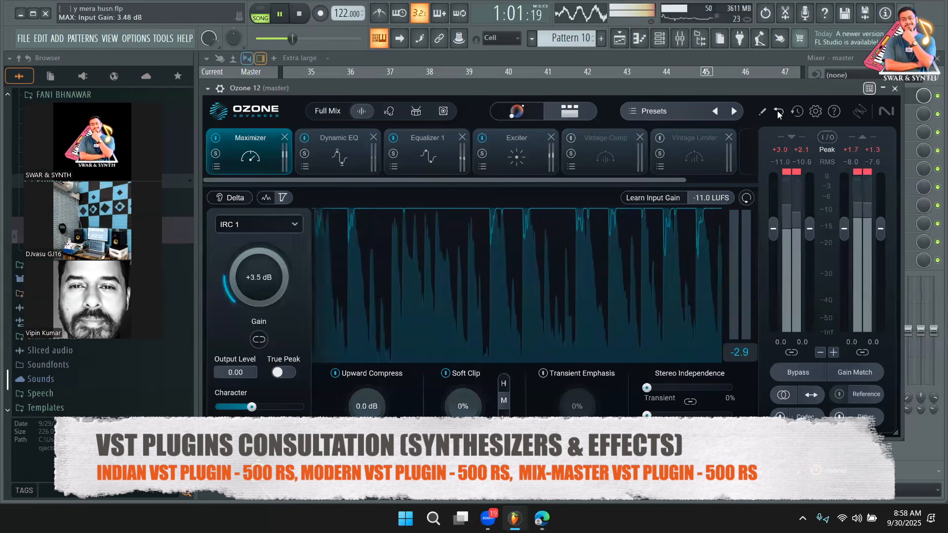
double_click(895, 89)
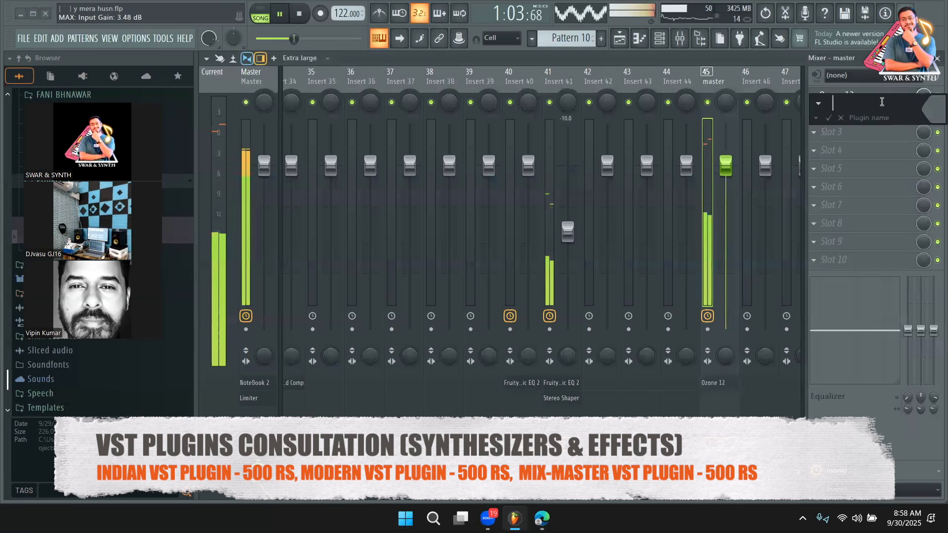
left_click(840, 118)
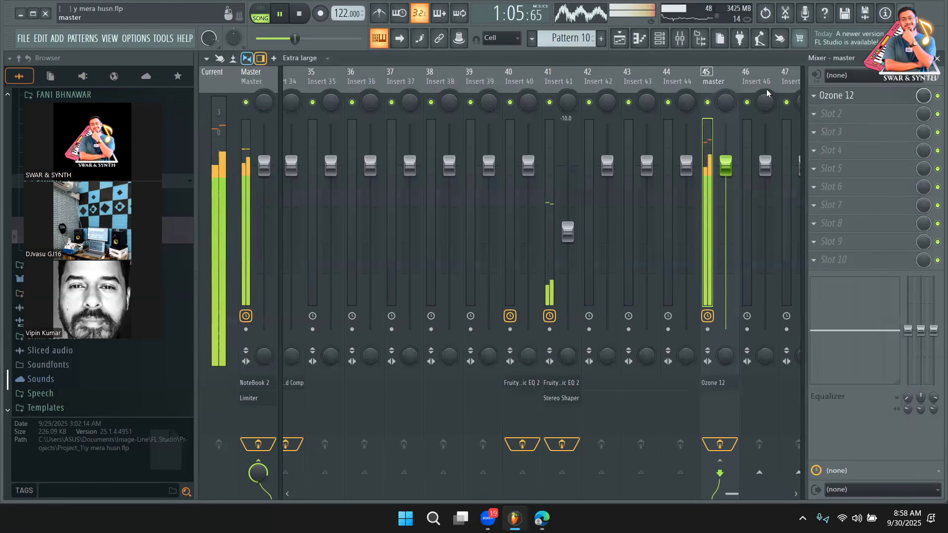
key("space")
- Reopen Ozone 12 on the master channel and play the song briefly from the same point
left_click(858, 95)
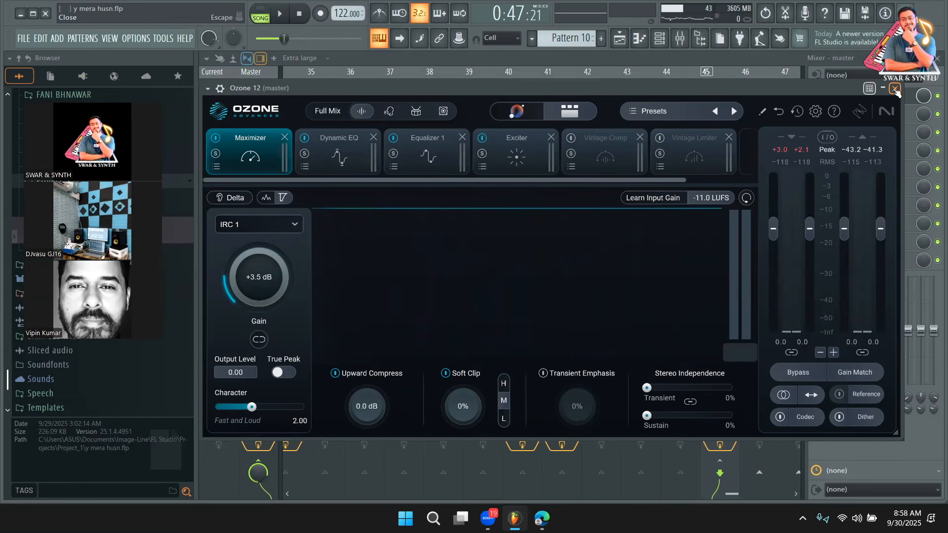
key("space")
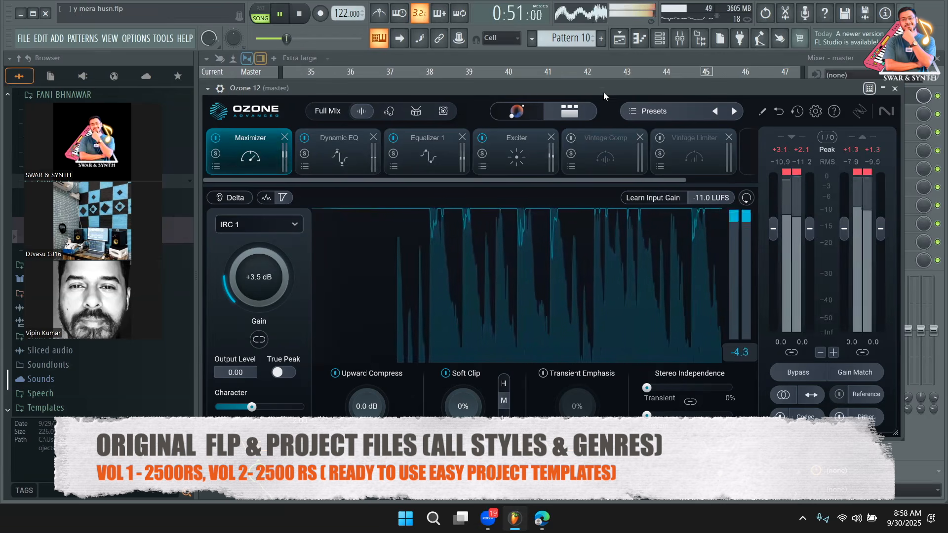
key("space")
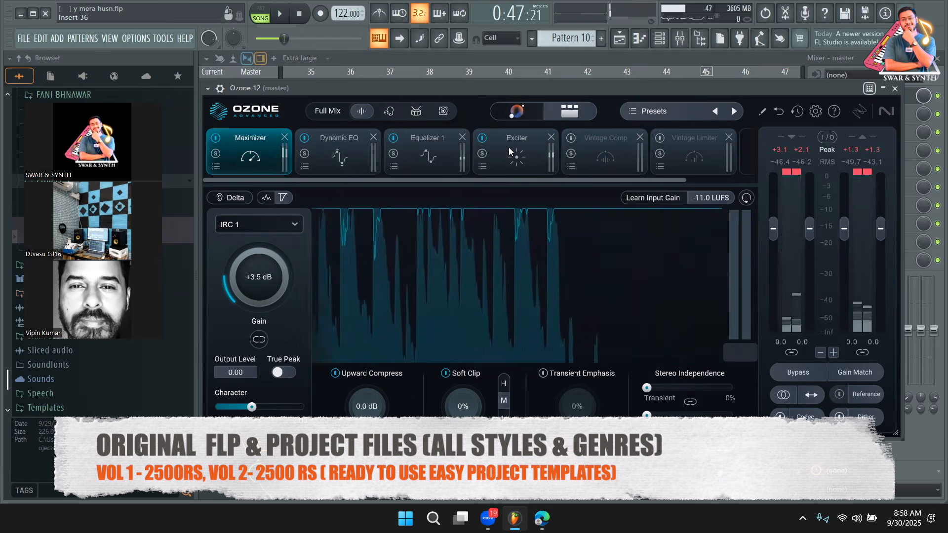
- Set the Maximizer gain to 3.0 dB, listen to the song, then close Ozone 12 and stop playback
left_click_drag(246, 282, 262, 291)
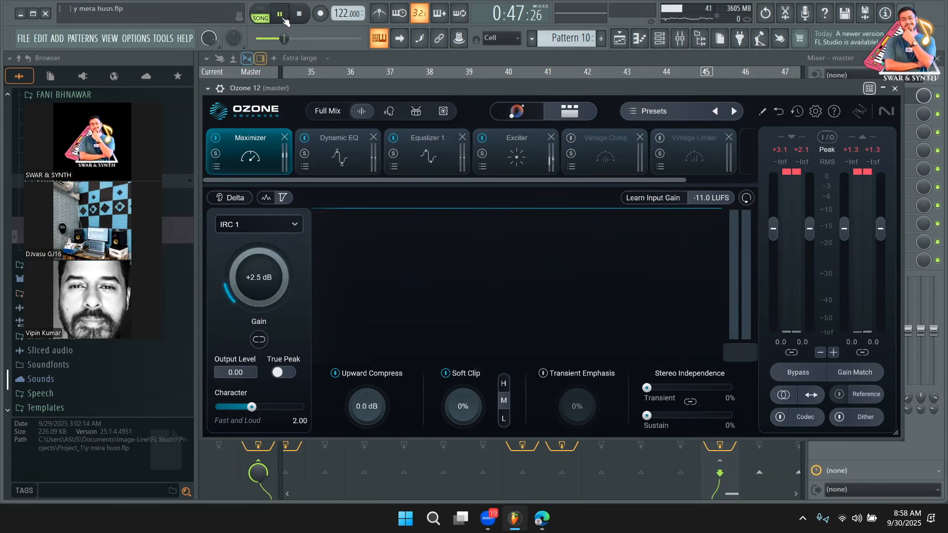
left_click_drag(232, 302, 235, 297)
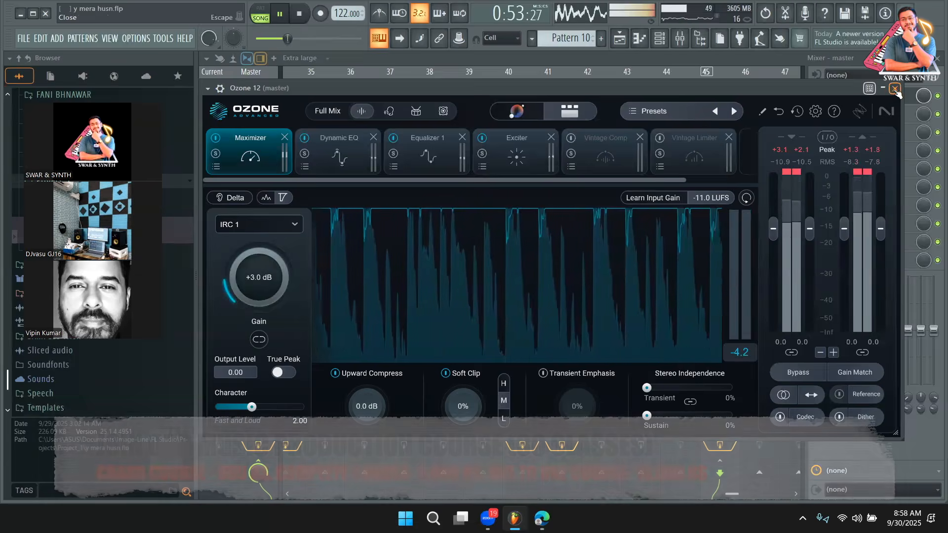
left_click(895, 90)
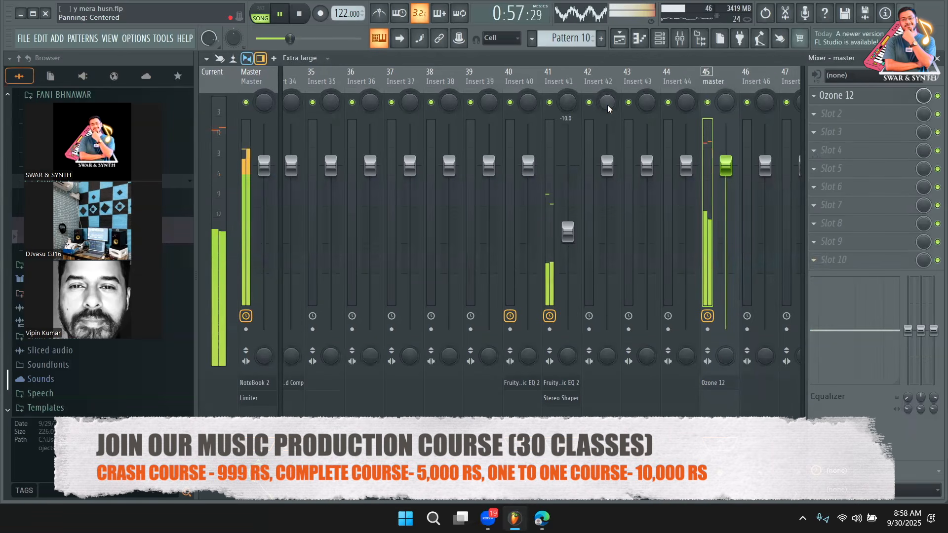
key("space")
- Open Fruity Limiter on the Master track and switch it to limiter mode
left_click(261, 89)
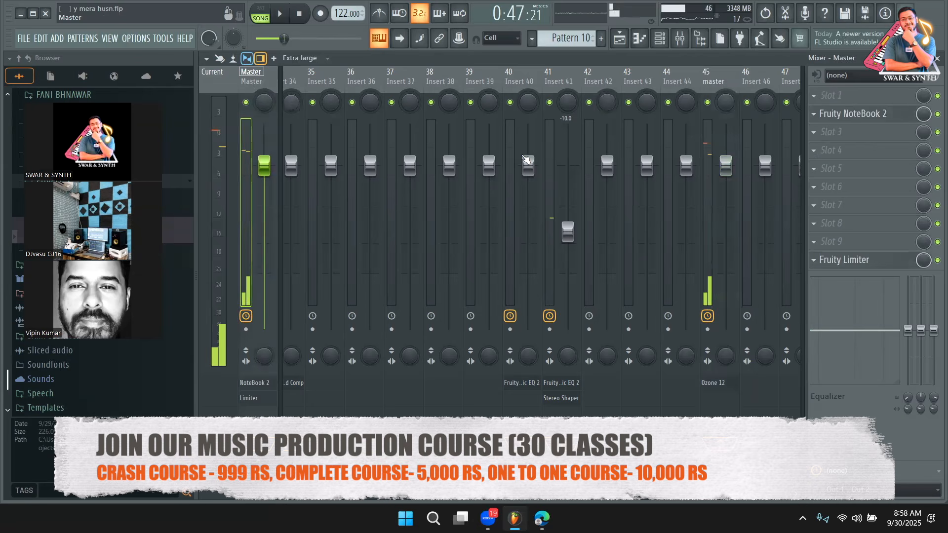
left_click(845, 260)
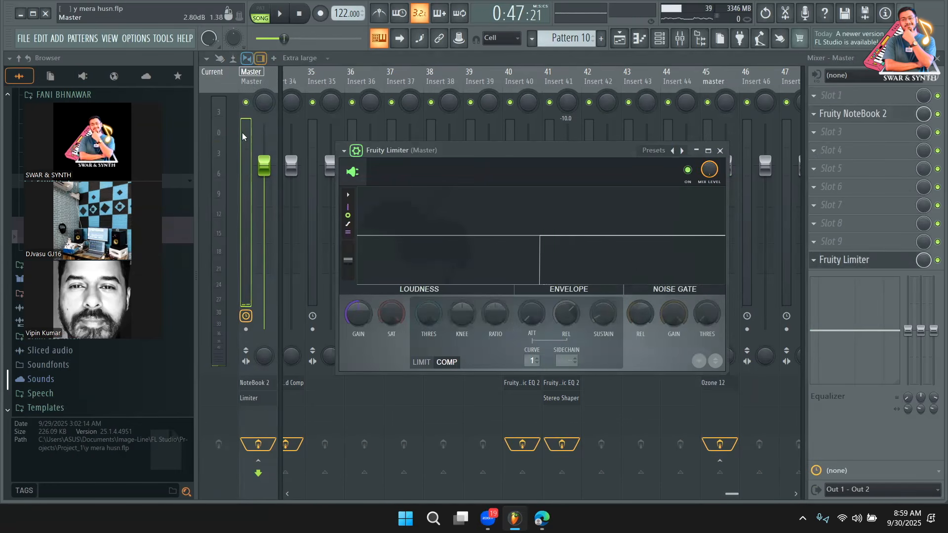
left_click(422, 362)
- Adjust the Fruity Limiter ceiling while playing the song, then close the limiter
key("space")
left_click_drag(431, 313, 432, 308)
key("space")
key("space")
mouse_move(484, 148)
left_mouse_down()
mouse_move(573, 144)
mouse_move(764, 227)
mouse_move(498, 135)
mouse_move(481, 145)
left_mouse_up()
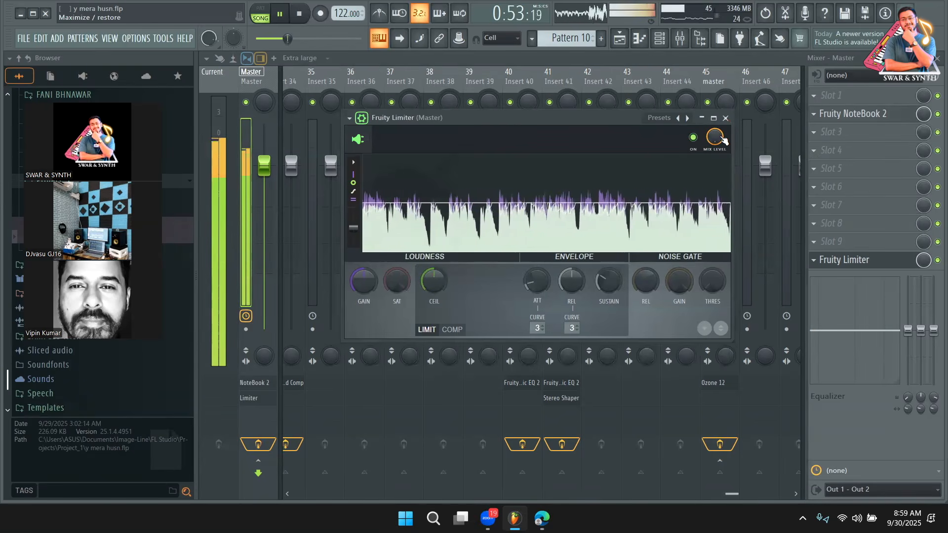
left_click(726, 118)
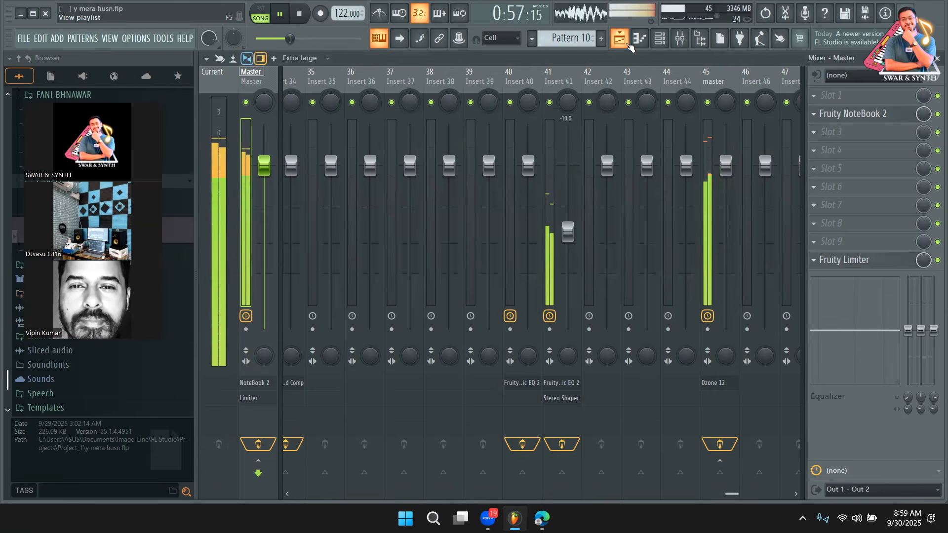
- Play the song from bar 5 in the Playlist and save the project
key("space")
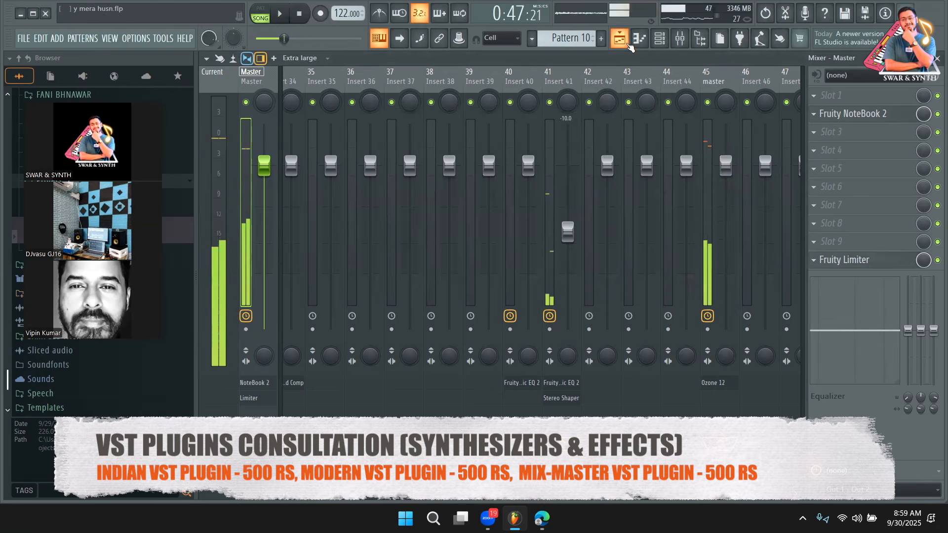
left_click(623, 42)
left_click(510, 86)
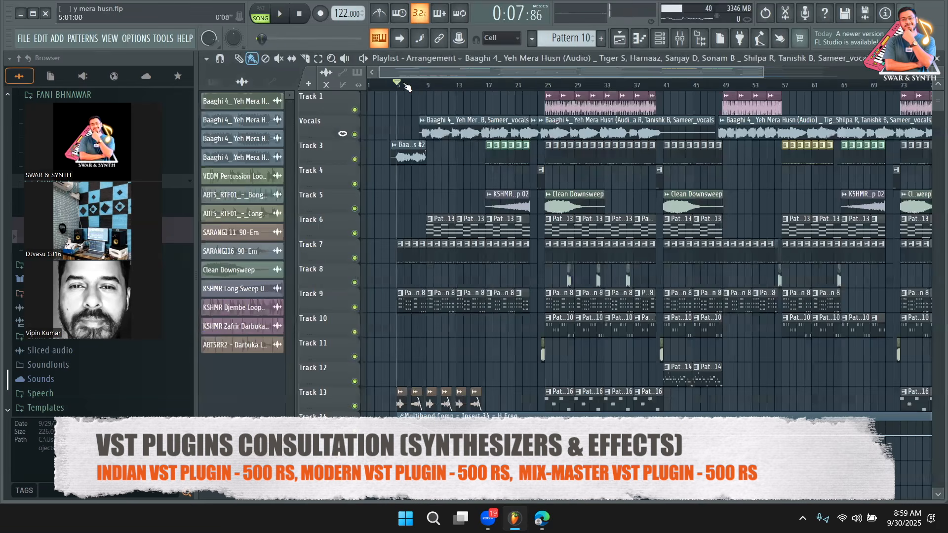
key("space")
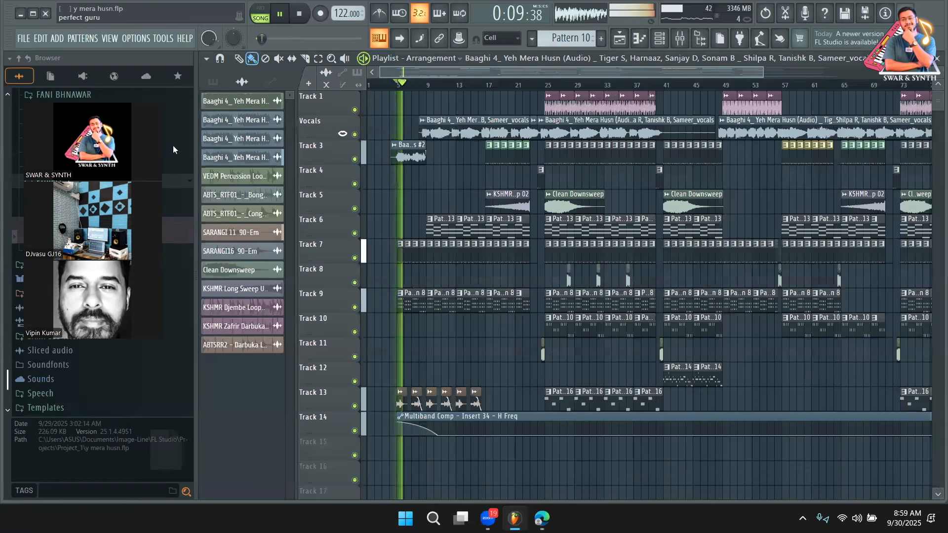
left_click(24, 39)
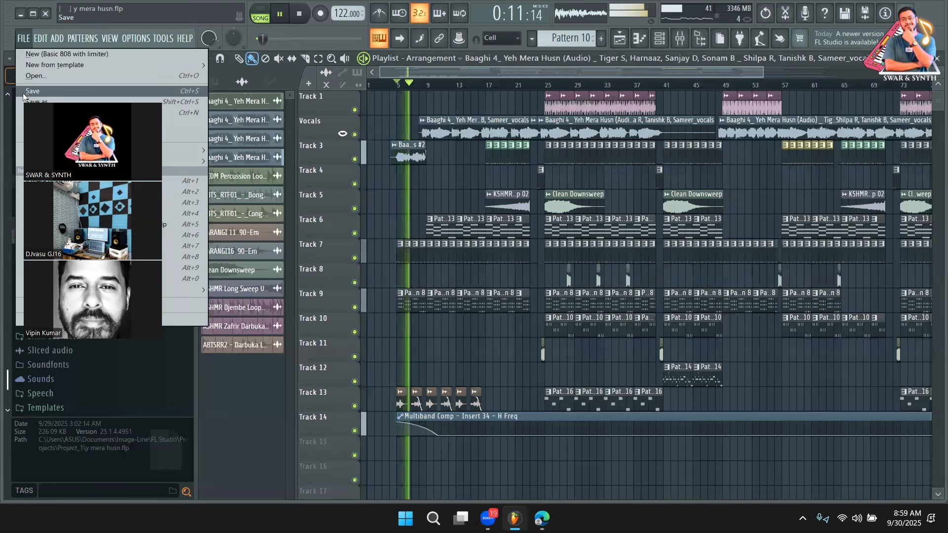
key("ctrl+s")
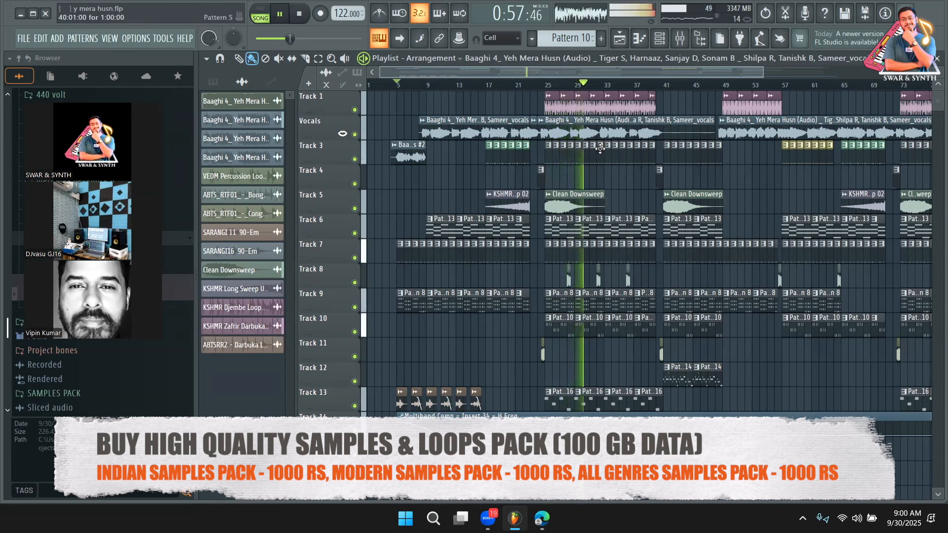
- Listen to the song from bar 40 in the Playlist, then stop playback
left_click_drag(578, 76, 637, 69)
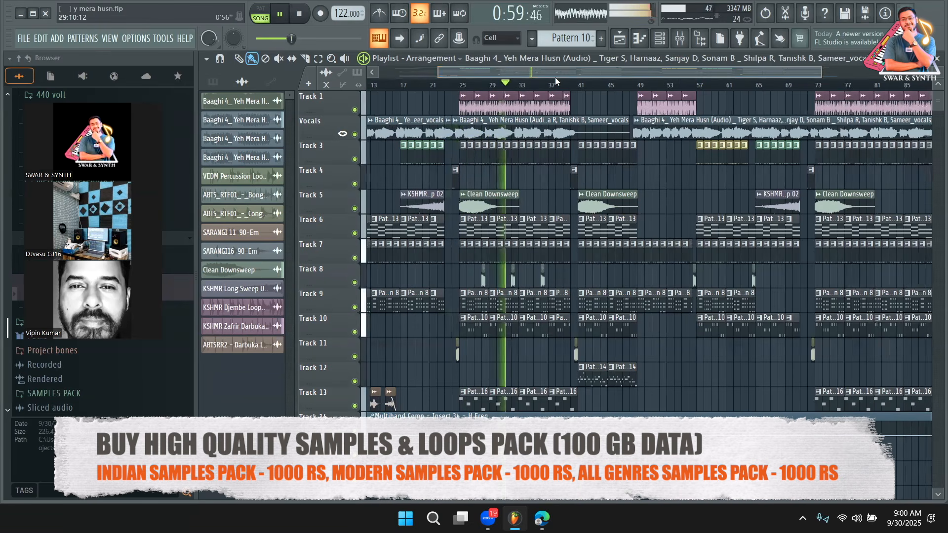
left_click(572, 86)
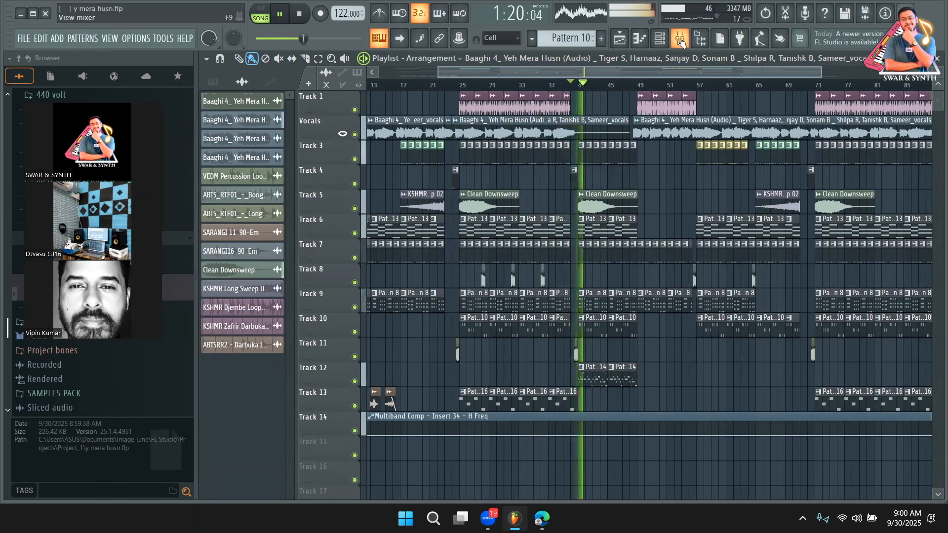
left_click_drag(673, 67, 708, 65)
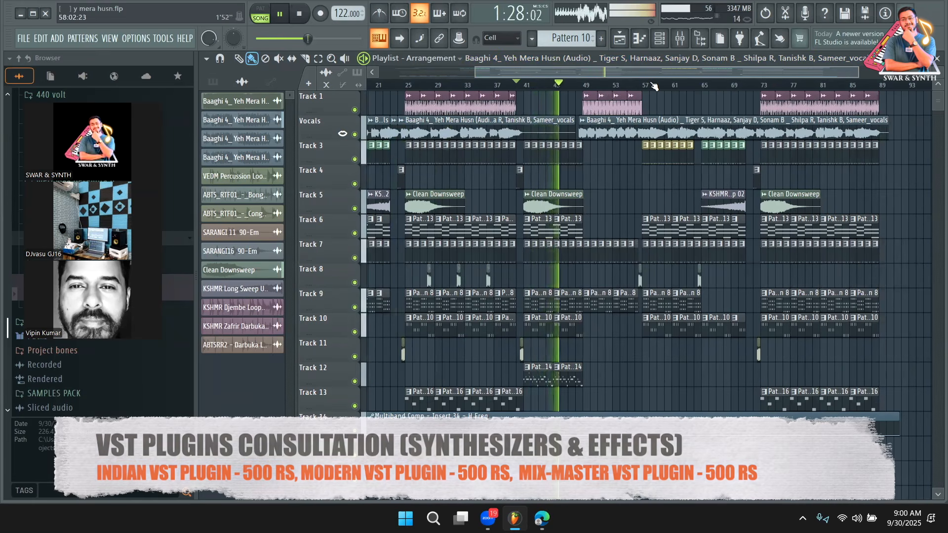
key("space")
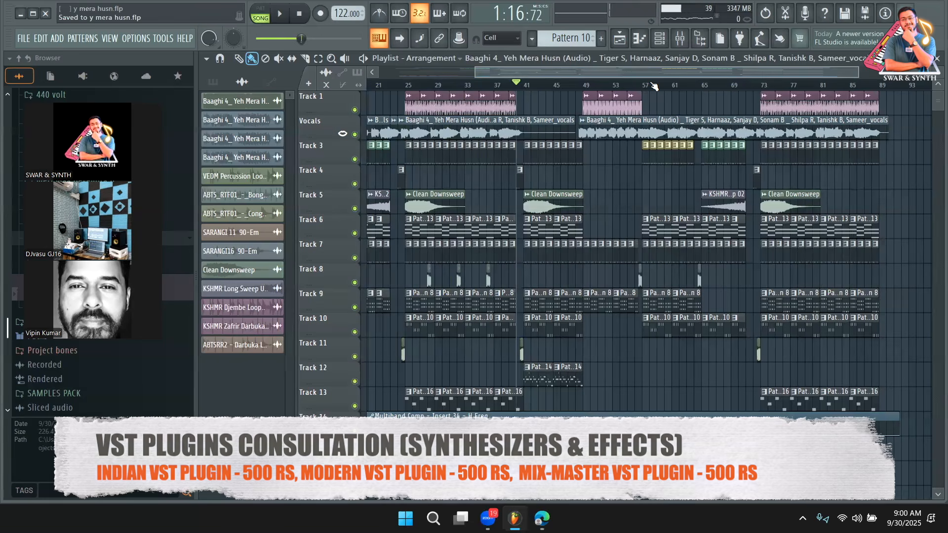
- Return to the earlier part of the arrangement and save the project again
left_click_drag(659, 70, 517, 74)
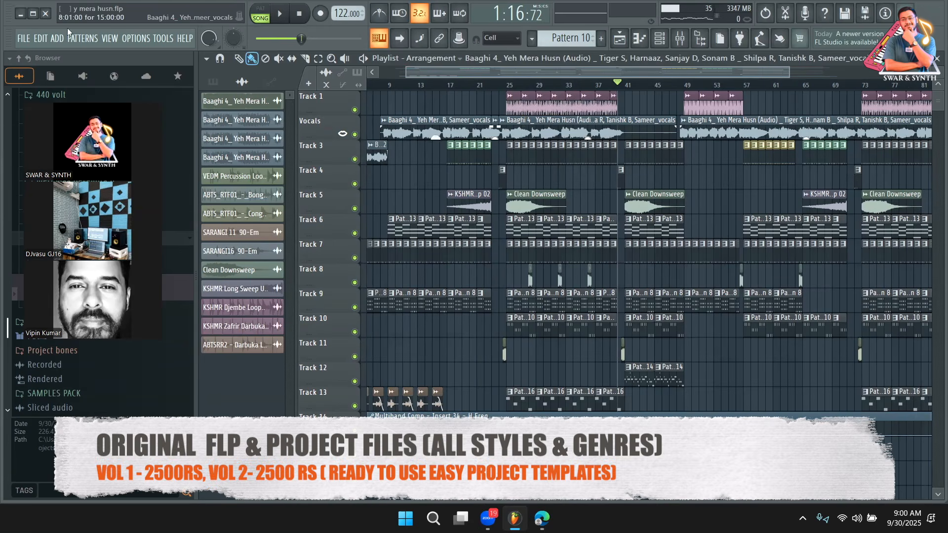
left_click(40, 39)
mouse_move(23, 43)
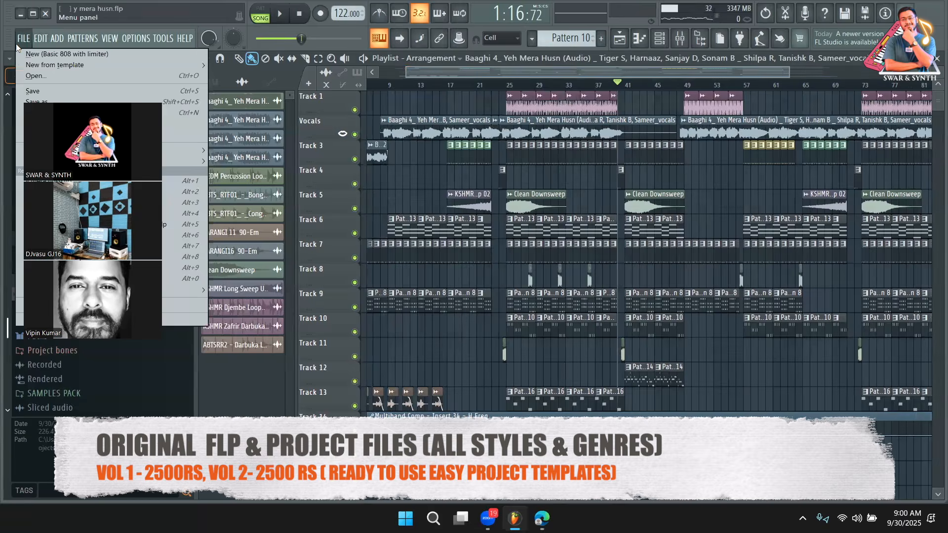
left_click(31, 91)
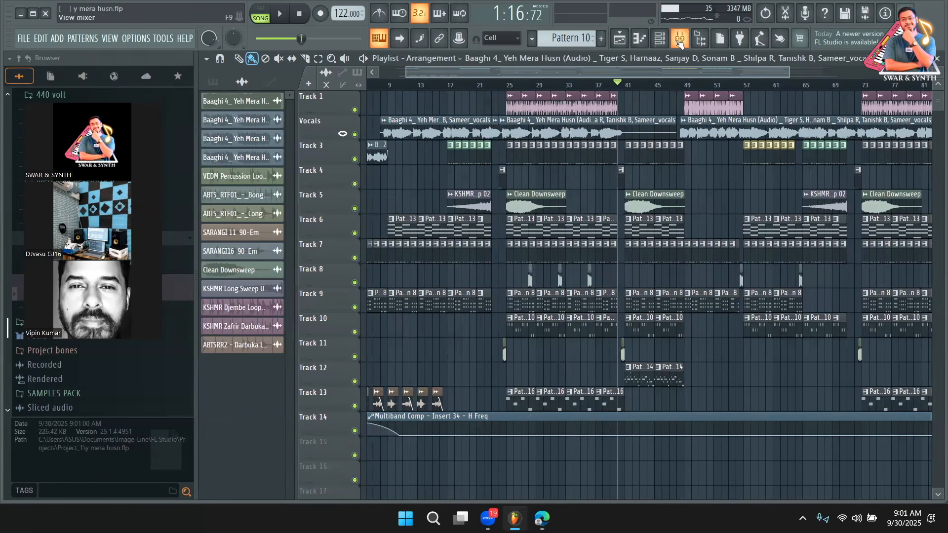
- Check the mixer and the Playlist, then inspect the vocal clip's channel settings and close them
left_click(680, 38)
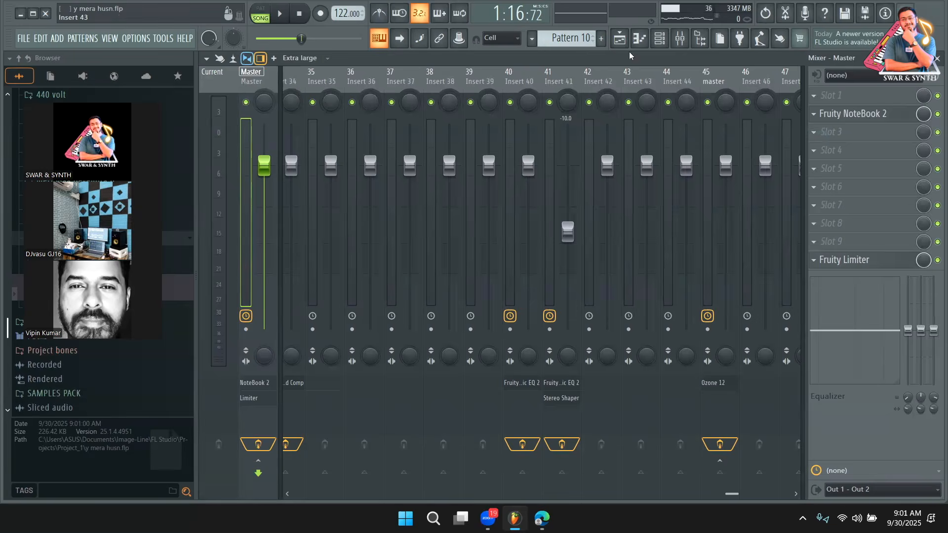
left_click(619, 38)
double_click(522, 126)
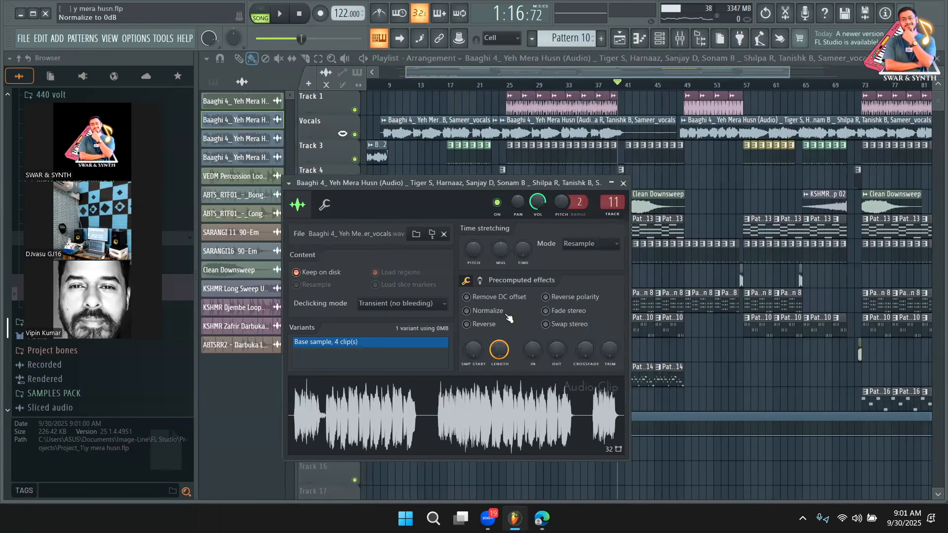
left_click(623, 182)
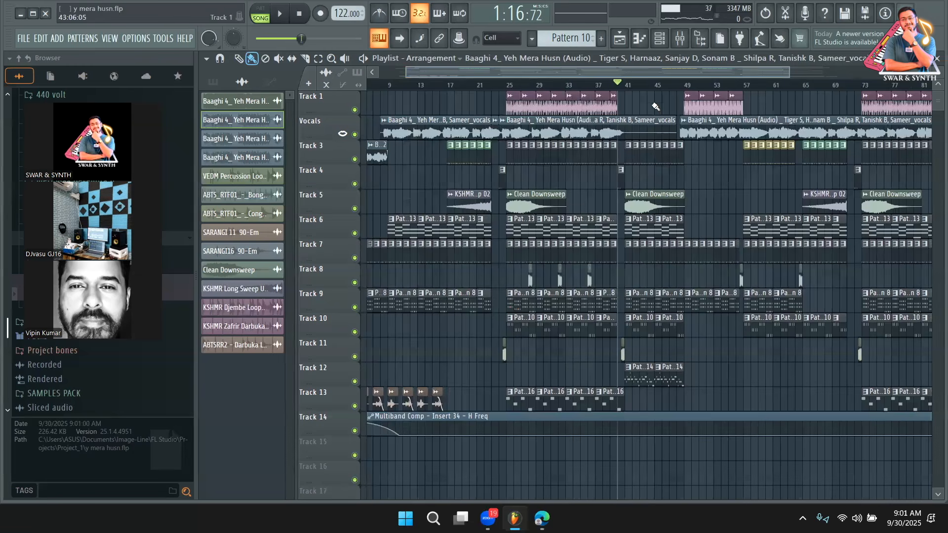
- Review the mixer routing from the vox track through Insert 1 and Master to the insert 45 master track with Ozone 12
left_click(672, 34)
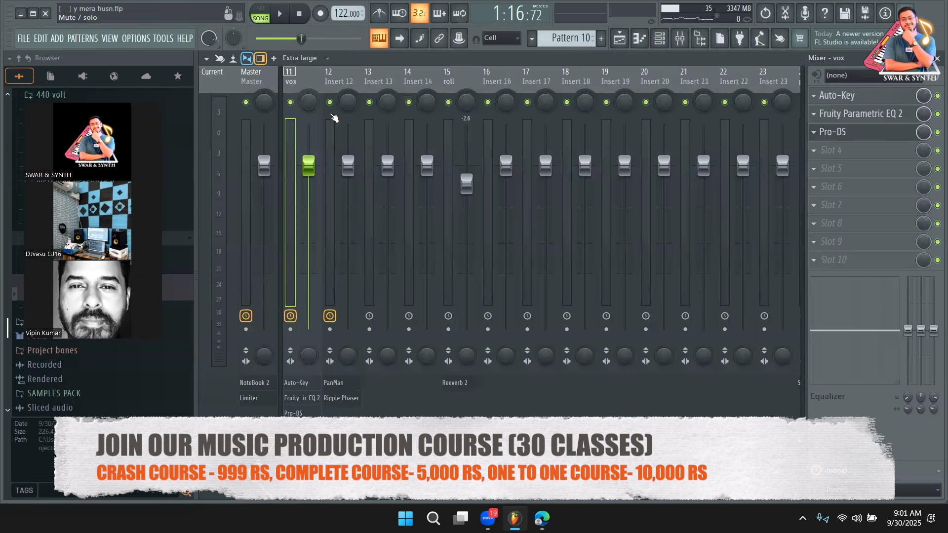
left_click_drag(313, 81, 270, 88)
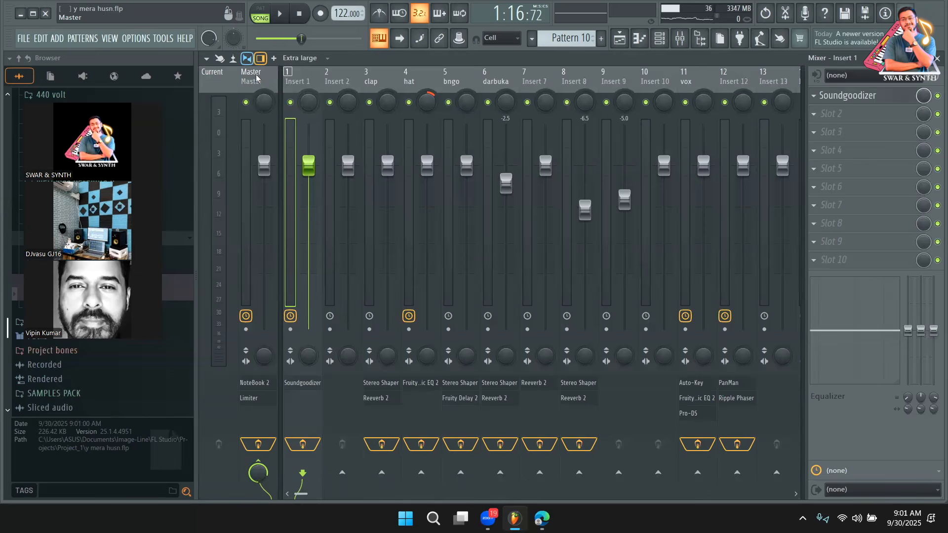
left_click(256, 75)
left_click(297, 84)
left_click(381, 89)
left_click(302, 86)
left_click(263, 87)
left_click_drag(263, 87, 891, 95)
left_click_drag(626, 101, 575, 100)
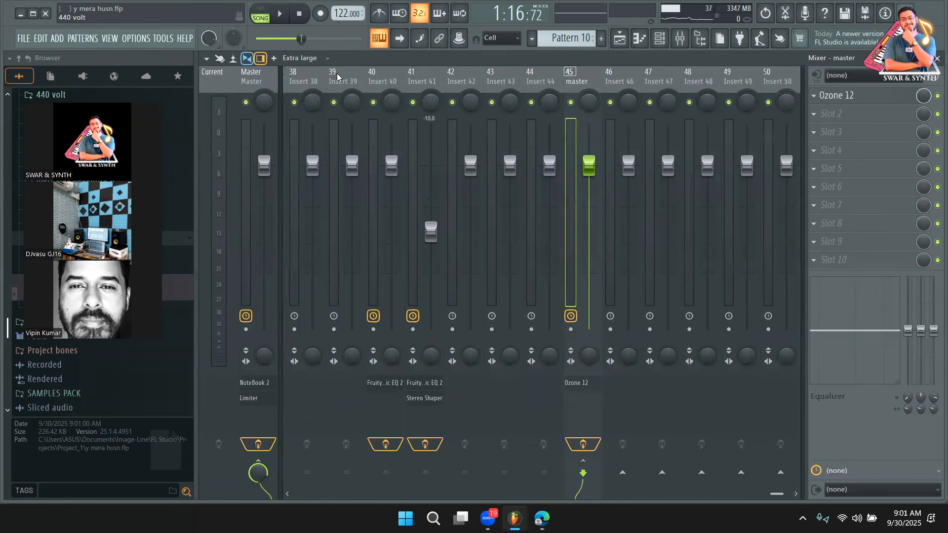
- Compare the effect chains of the vox and Master tracks, ending with the vox track selected
left_click_drag(337, 73, 145, 83)
left_click_drag(611, 76, 703, 105)
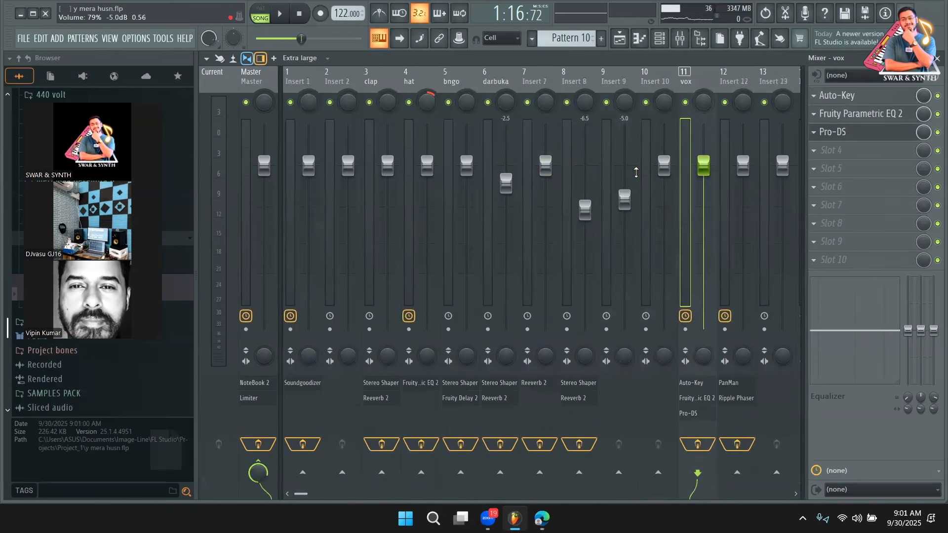
left_click(258, 83)
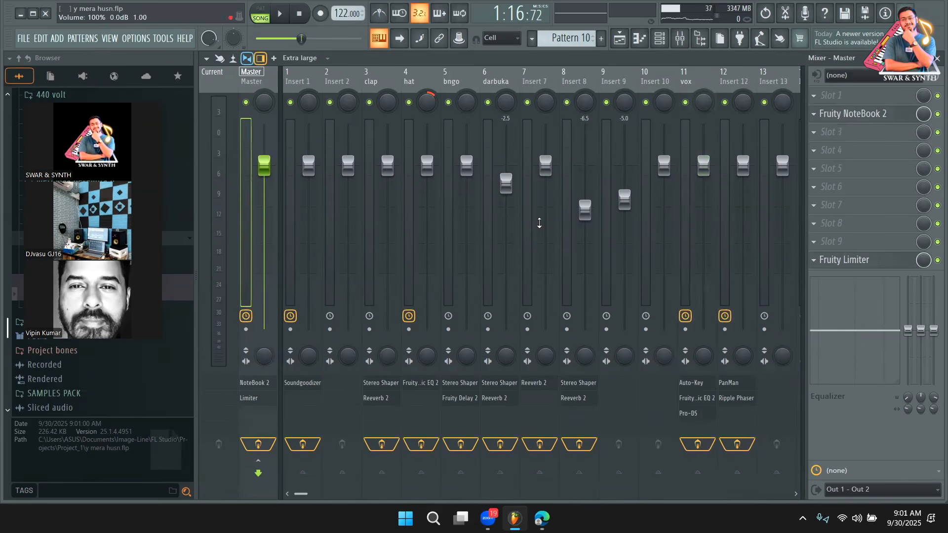
left_click(692, 75)
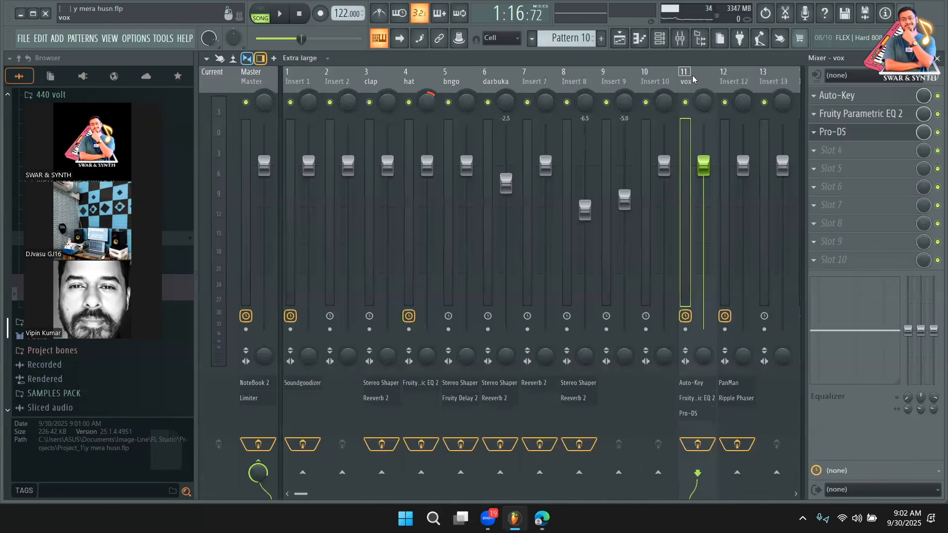
left_click(910, 518)
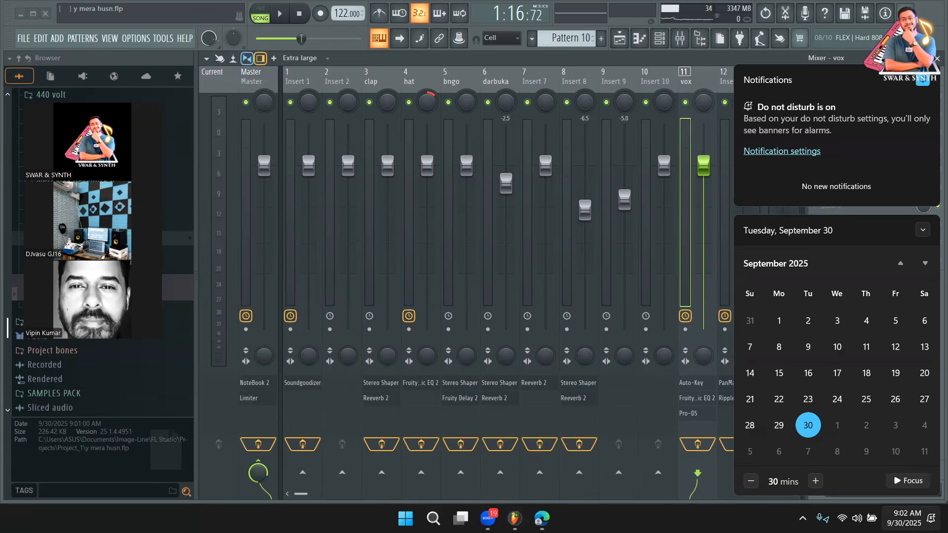
- Dismiss the notifications and calendar, select the Master track and check the Fruity NoteBook 2 in its effect chain
key("Escape")
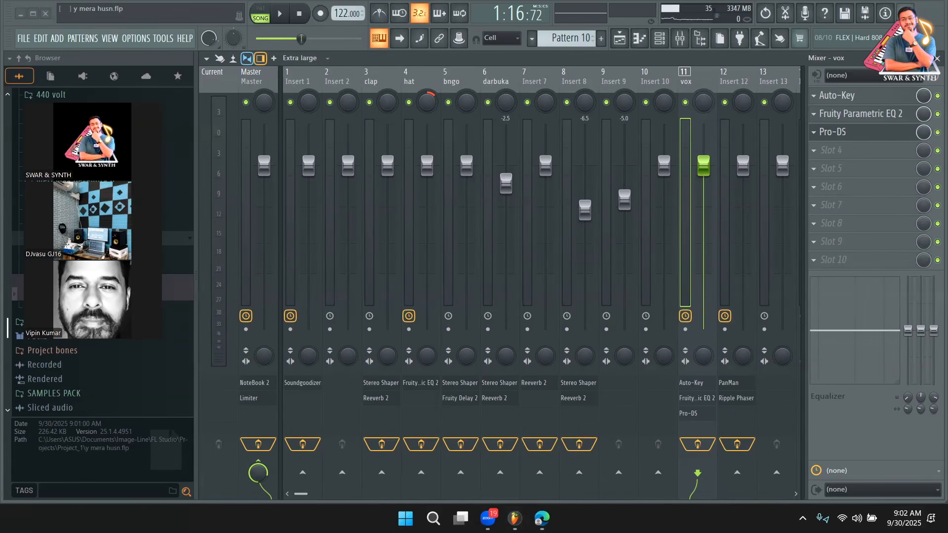
scroll(310, 493, "down", 1)
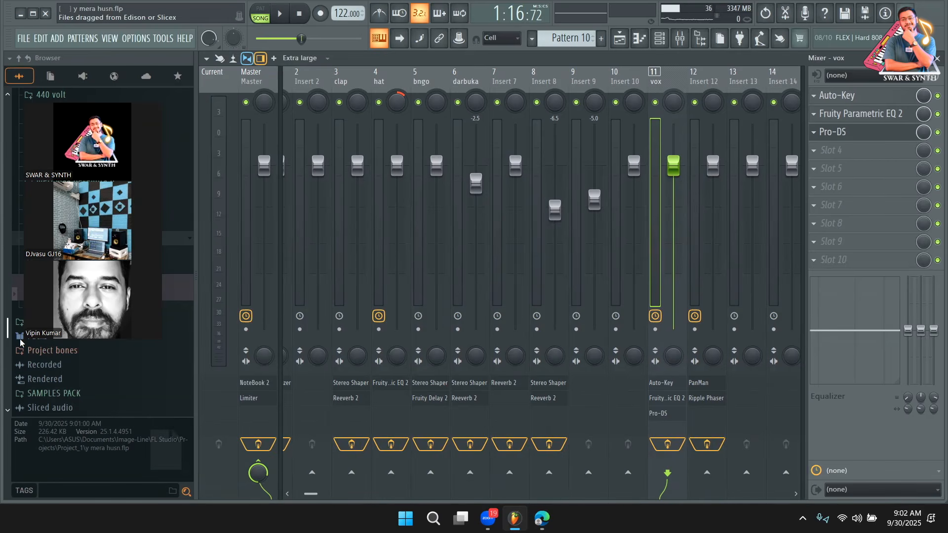
left_click(251, 77)
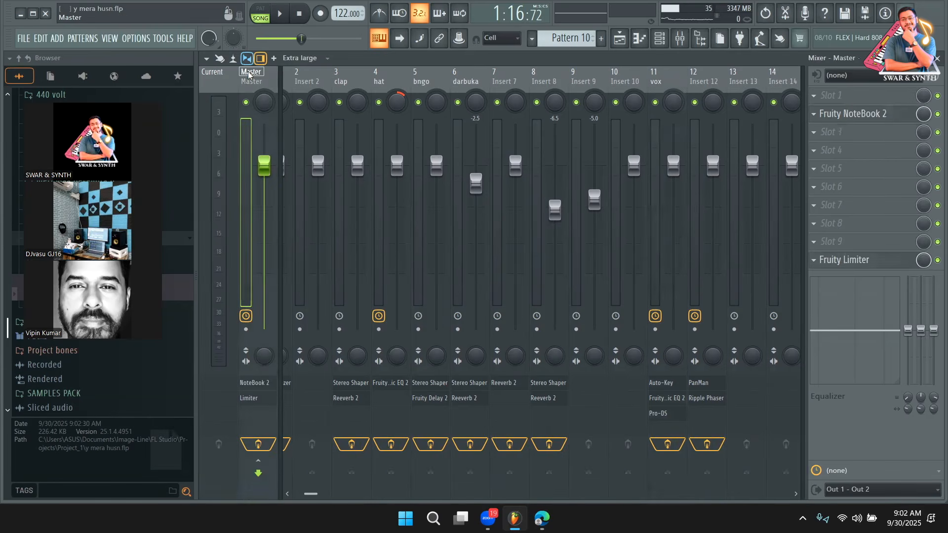
left_click(840, 115)
left_click(839, 114)
- Go through the mixer from the vox track to the insert 45 master track and open its Ozone 12 to examine the module settings
left_click(677, 84)
key("Right")
key("Right")
key("Right")
key("Right")
key("Right")
key("Right")
key("Right")
key("Right")
key("Right")
key("Right")
key("Right")
key("Right")
key("Right")
key("Right")
key("Right")
key("Right")
key("Right")
key("Right")
key("Right")
key("Right")
key("Right")
key("Right")
key("Right")
key("Right")
key("Right")
key("Right")
key("Right")
key("Right")
key("Right")
key("Right")
key("Right")
key("Right")
key("Right")
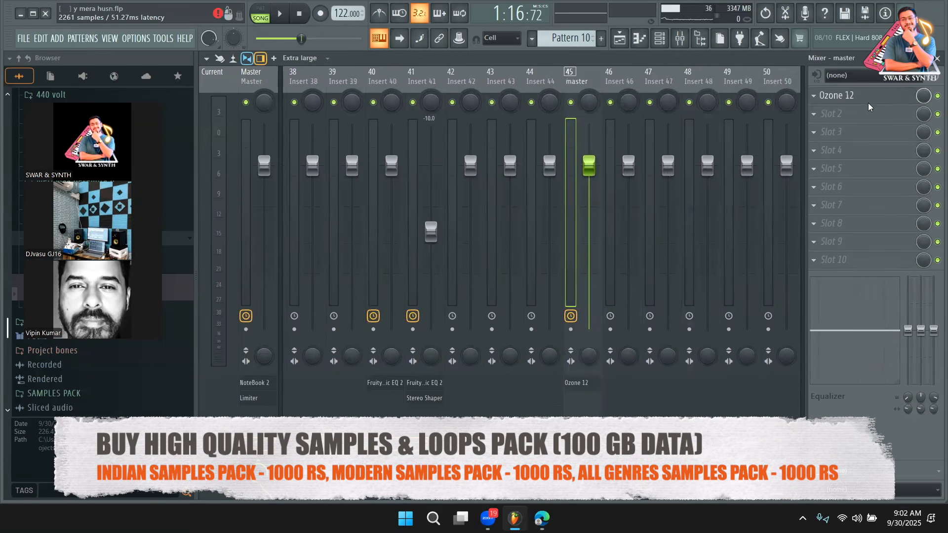
left_click(864, 96)
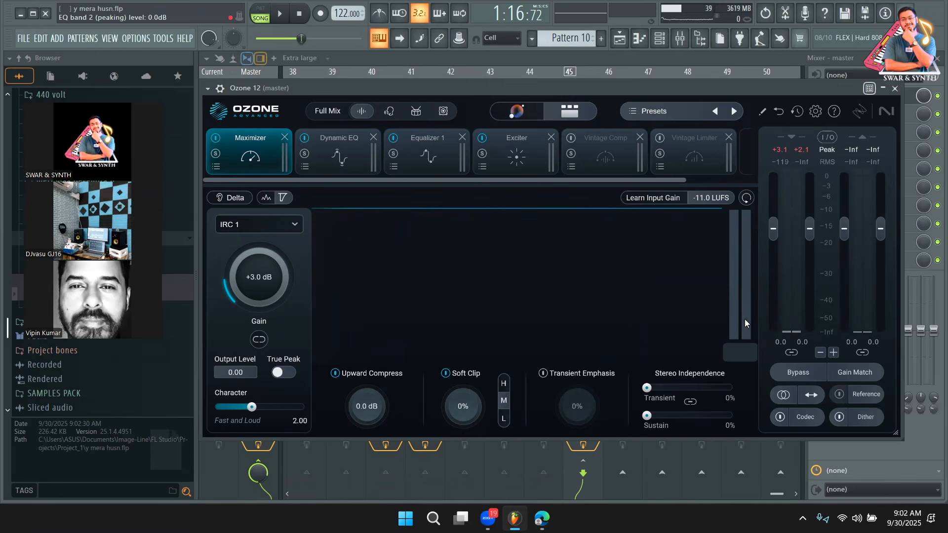
- Close the Ozone 12 window and save the project under its existing name
left_click(895, 89)
left_click(23, 39)
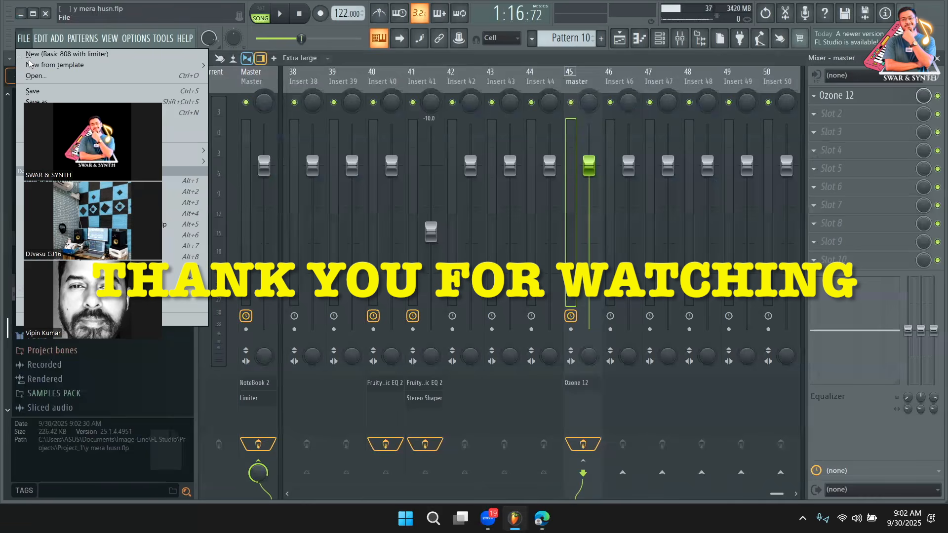
left_click(34, 94)
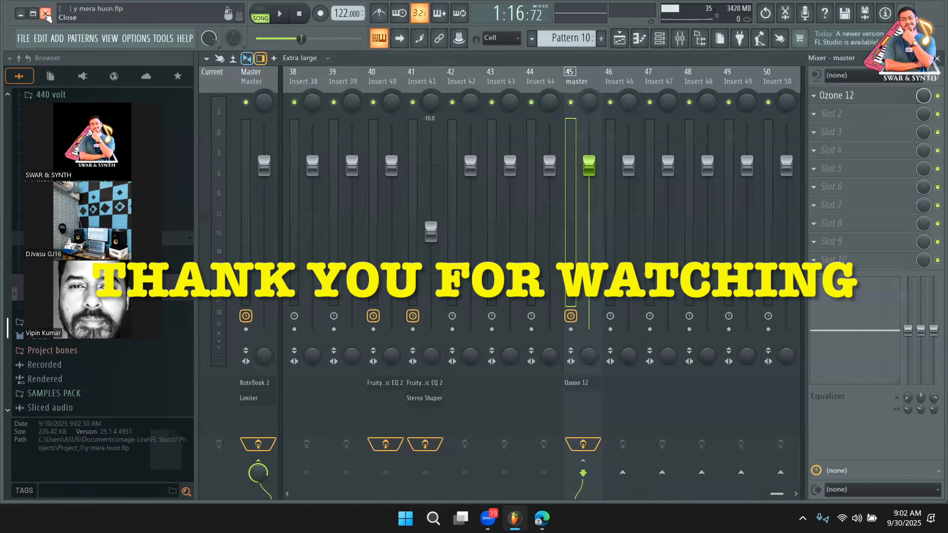